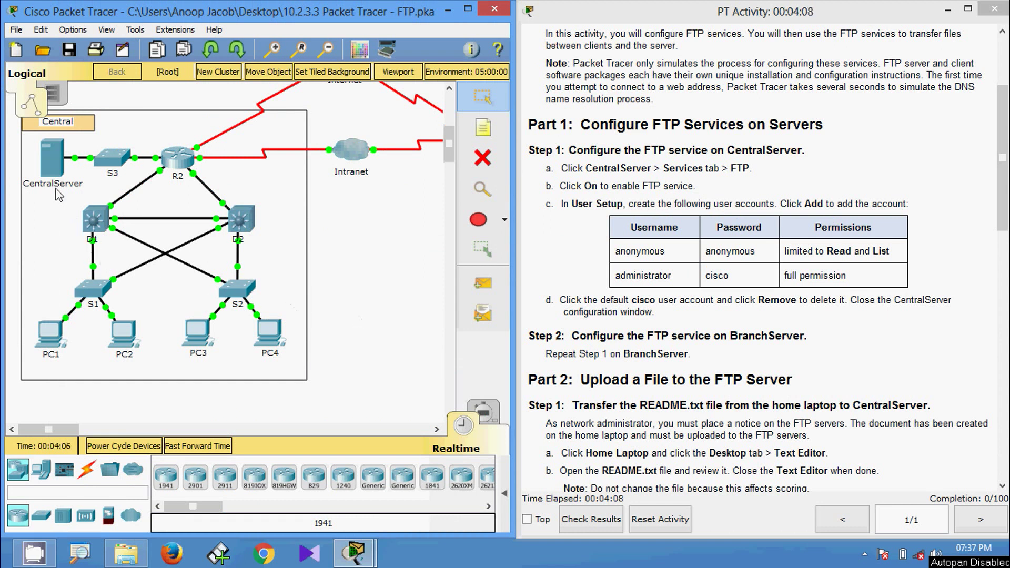
# Open CentralServer's configuration window and resize and move it off the instructions
pyautogui.click(52, 158)
pyautogui.moveTo(825, 247); pyautogui.dragTo(631, 247)
pyautogui.moveTo(423, 106); pyautogui.dragTo(318, 67)
# Switch CentralServer's FTP service On under Services > FTP
pyautogui.click(216, 97)
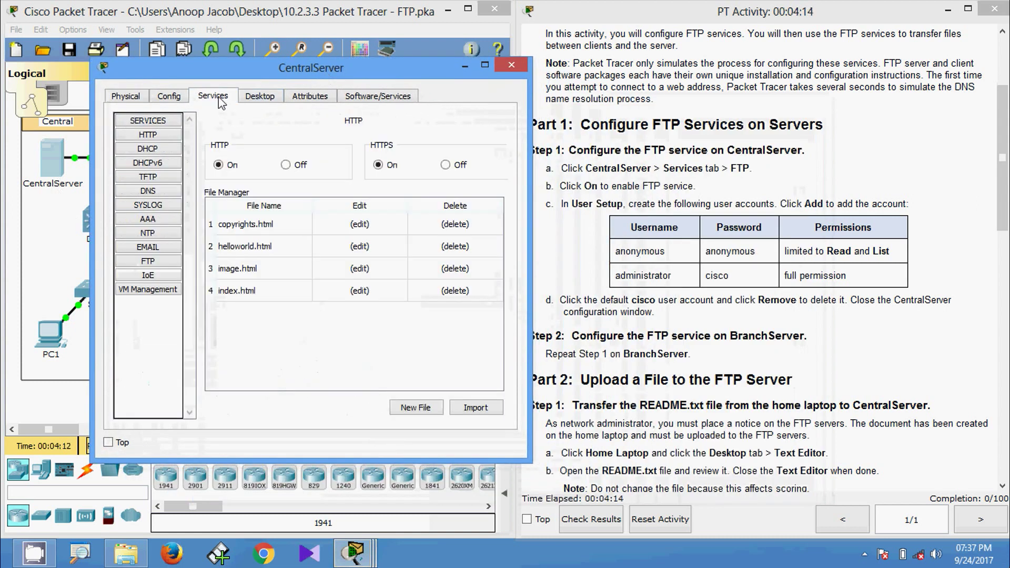
pyautogui.click(150, 263)
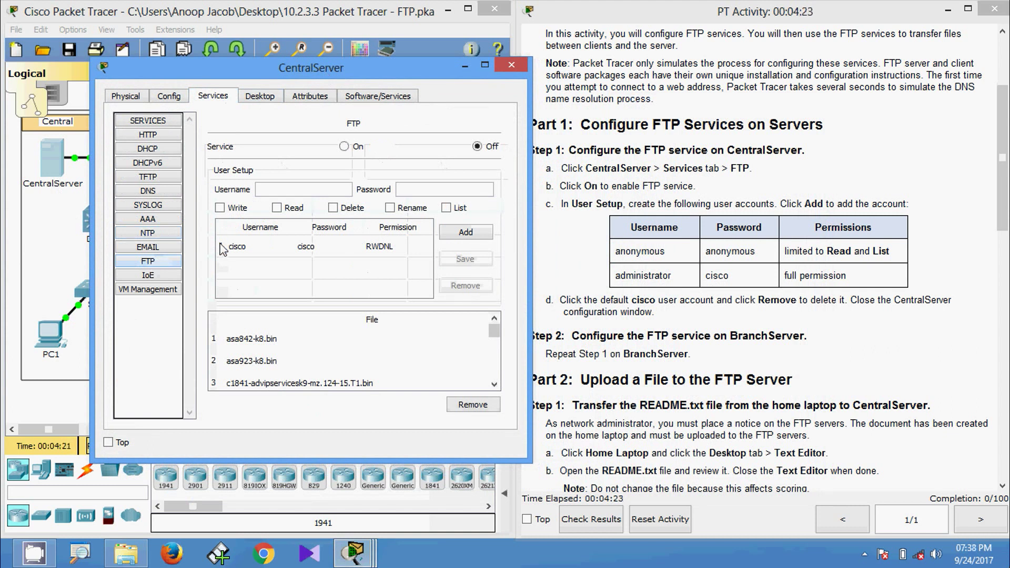
pyautogui.click(289, 191)
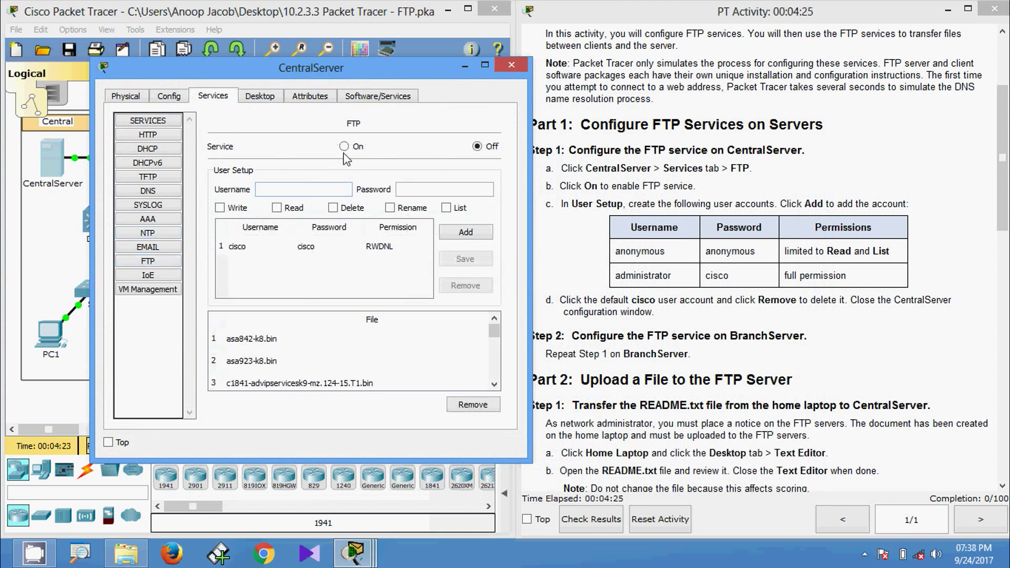
pyautogui.click(343, 147)
pyautogui.click(300, 189)
# Add FTP user 'anonymous' with its password and Read and List permissions on CentralServer
pyautogui.write('anon')
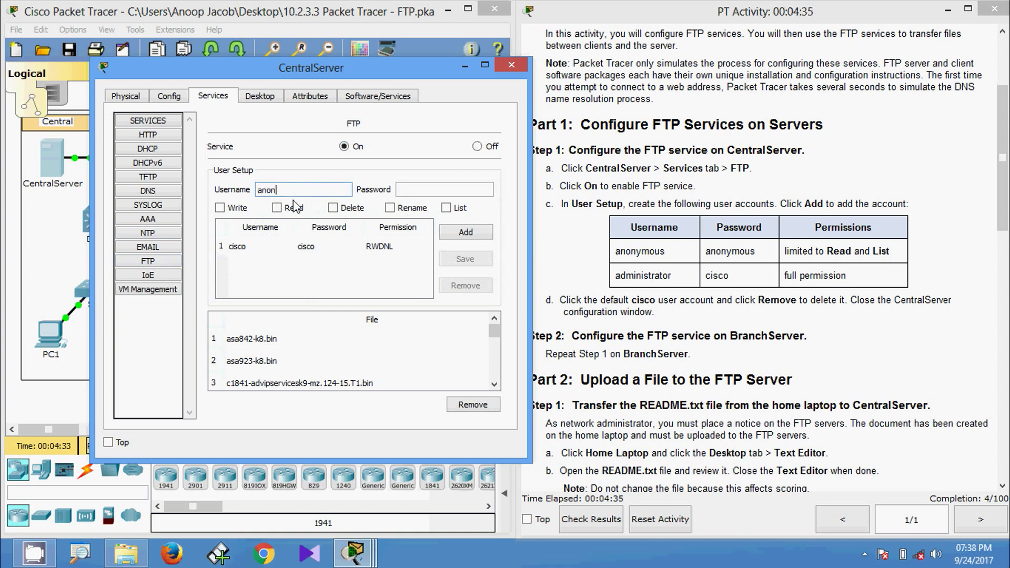
pyautogui.write('ymous')
pyautogui.press('Tab')
pyautogui.write('anon')
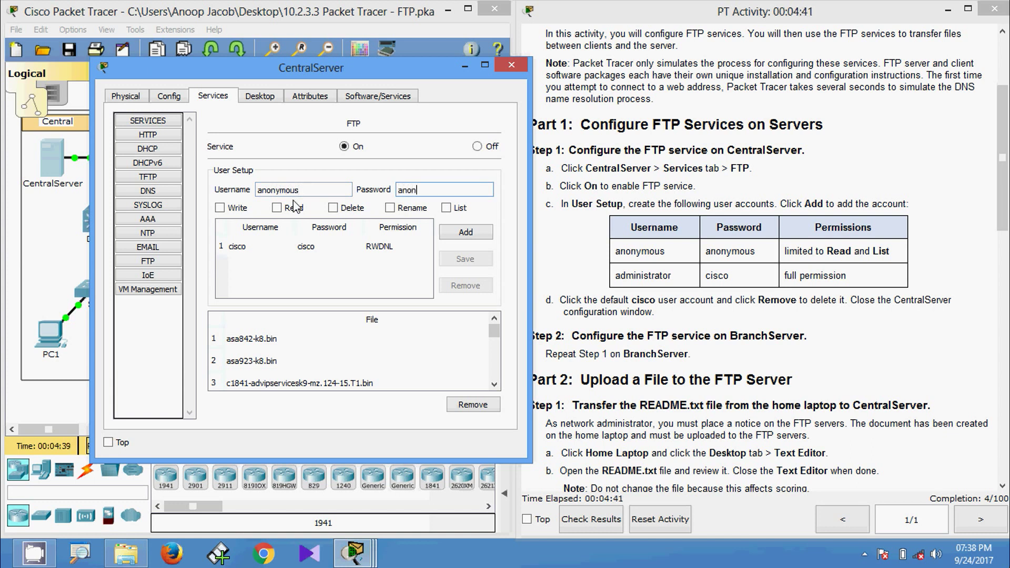
pyautogui.write('ymous')
pyautogui.click(287, 212)
pyautogui.click(445, 209)
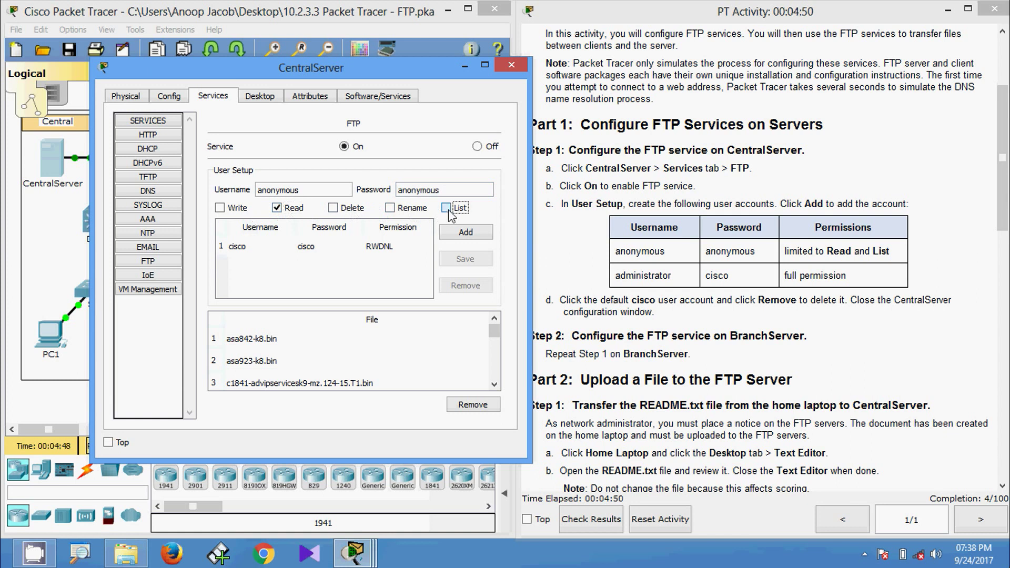
pyautogui.click(457, 237)
pyautogui.click(331, 187)
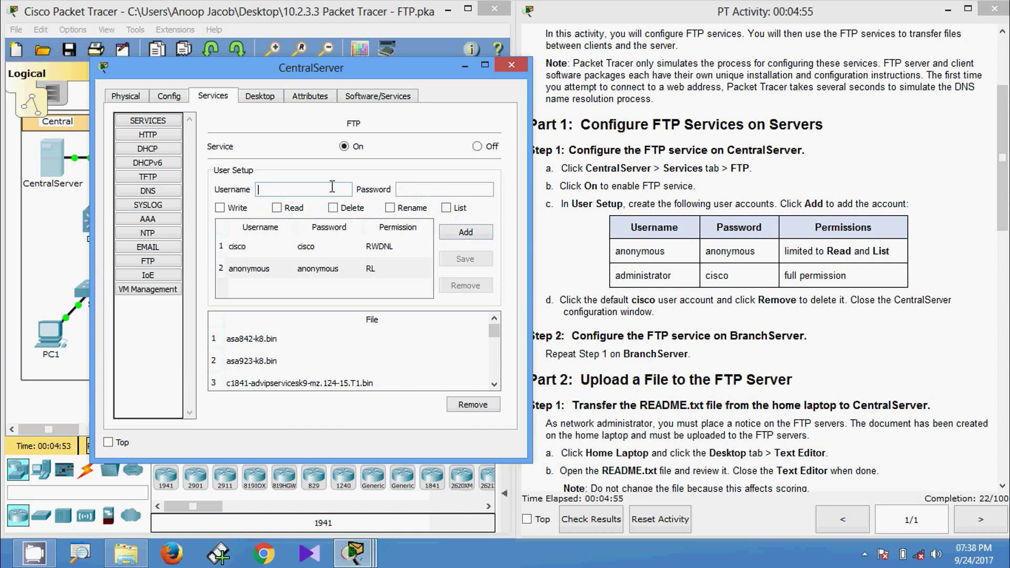
# Add FTP user 'administrator' with its password and Write, Read, Delete, Rename, List permissions
pyautogui.write('administrator')
pyautogui.press('Tab')
pyautogui.write('cisco')
pyautogui.press('Tab')
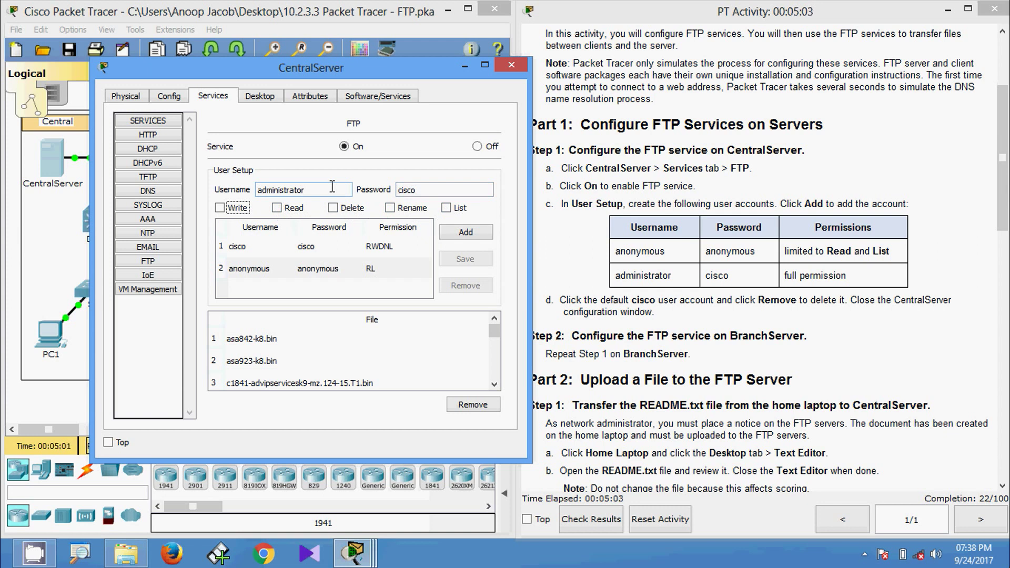
pyautogui.click(220, 208)
pyautogui.click(276, 208)
pyautogui.click(333, 209)
pyautogui.click(390, 209)
pyautogui.click(446, 208)
pyautogui.click(453, 234)
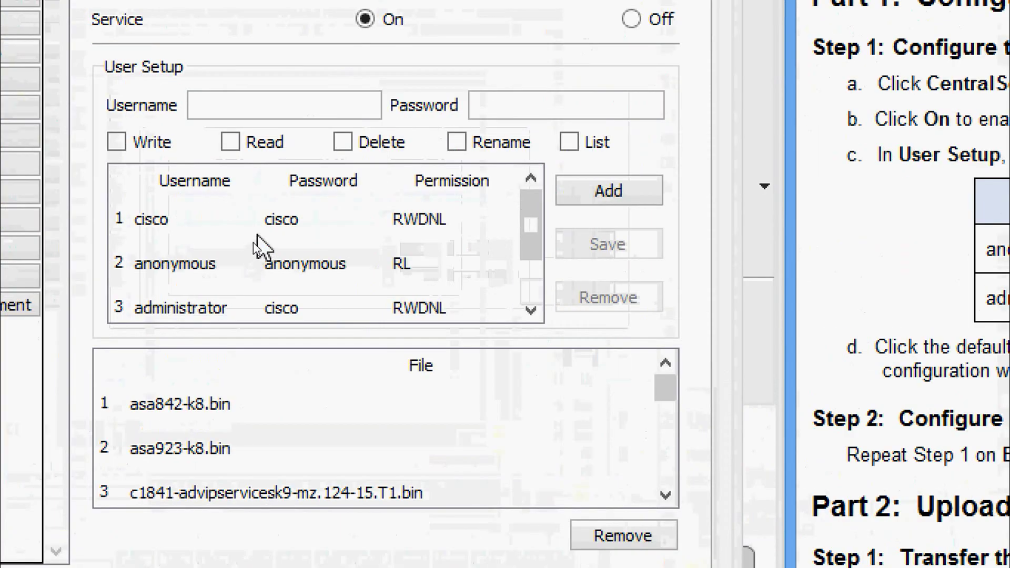
# Remove the default cisco FTP user and close the CentralServer window
pyautogui.click(282, 225)
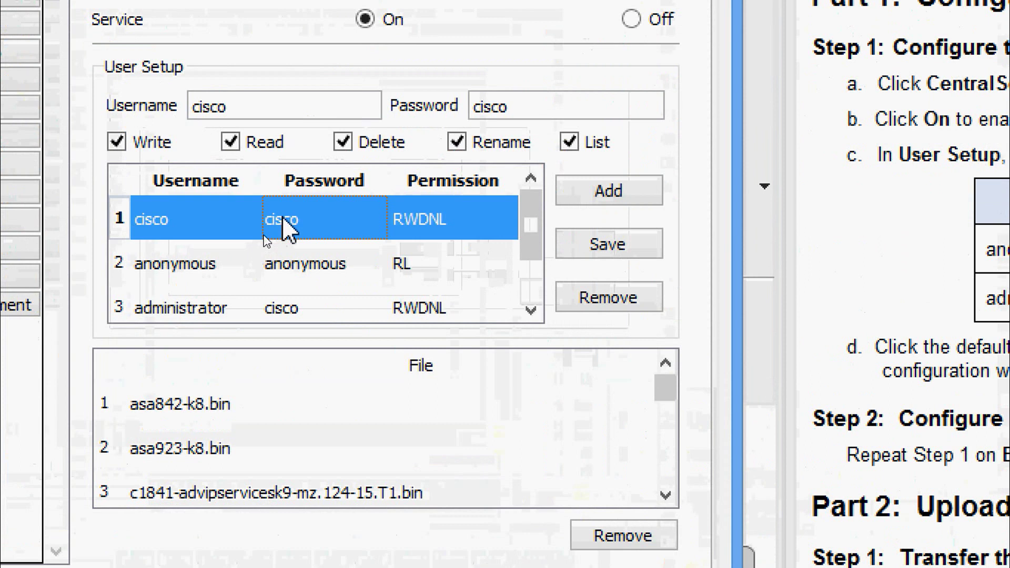
pyautogui.click(610, 308)
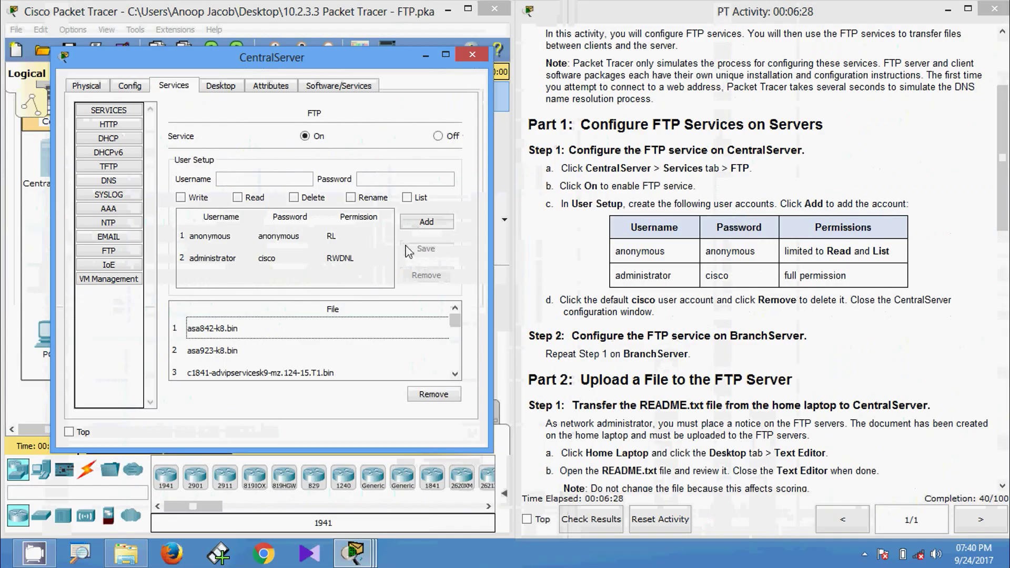
pyautogui.click(467, 55)
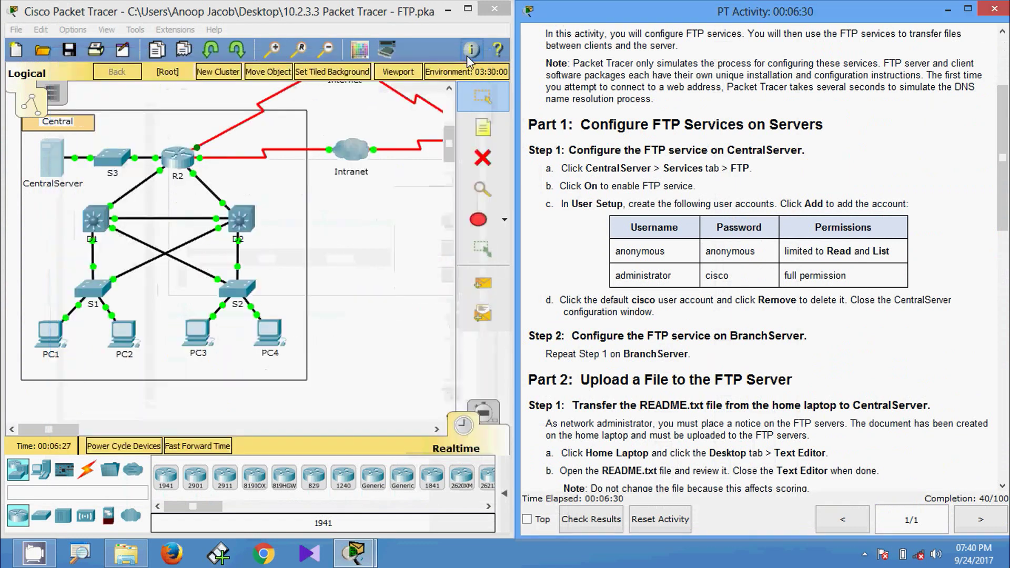
# Open BranchServer's configuration window and show its FTP service settings
pyautogui.scroll(-3, 710, 273)
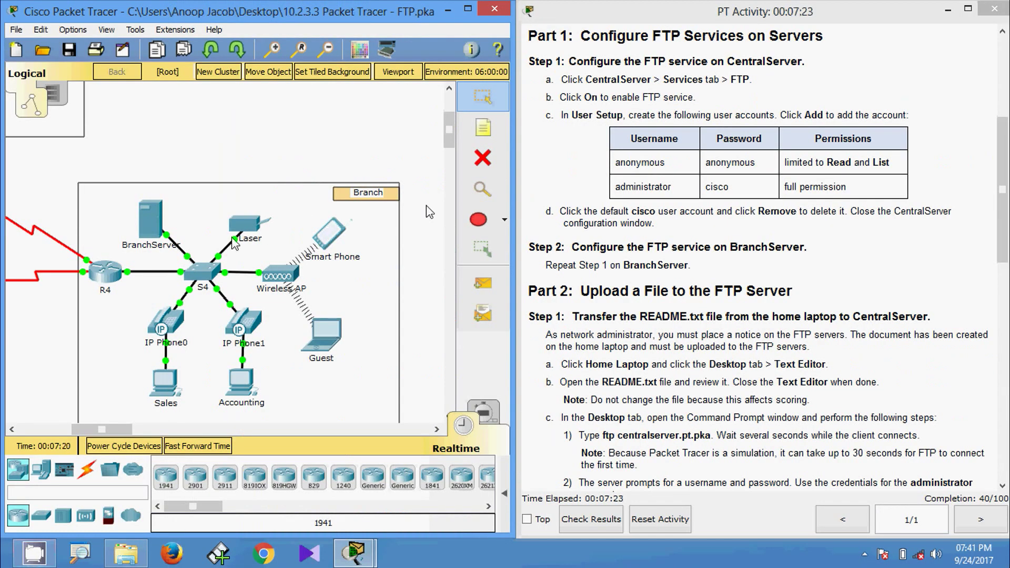
pyautogui.click(151, 244)
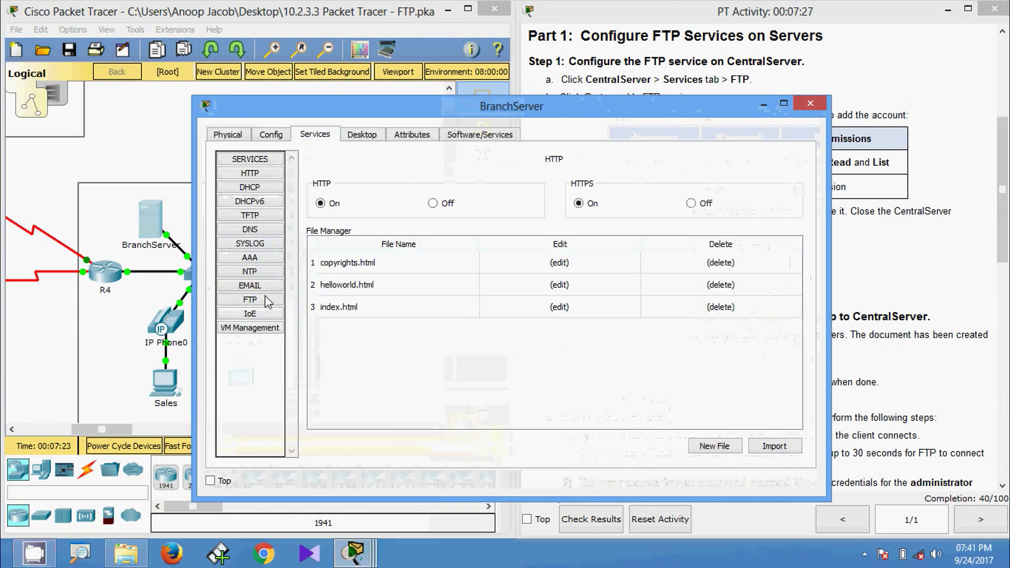
pyautogui.click(263, 300)
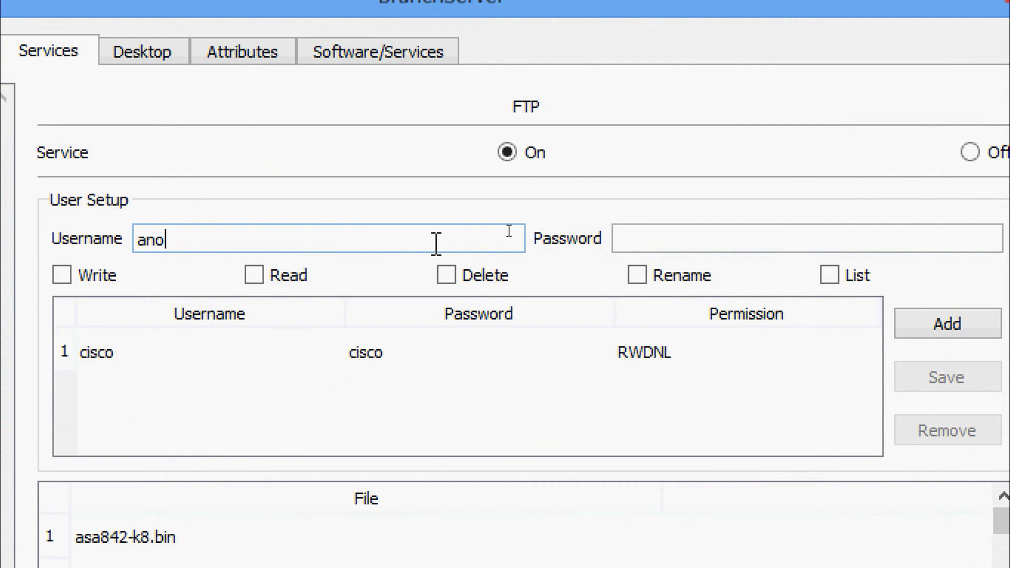
# Add the 'anonymous' FTP user with its password and Read and List permissions on BranchServer
pyautogui.press('Tab')
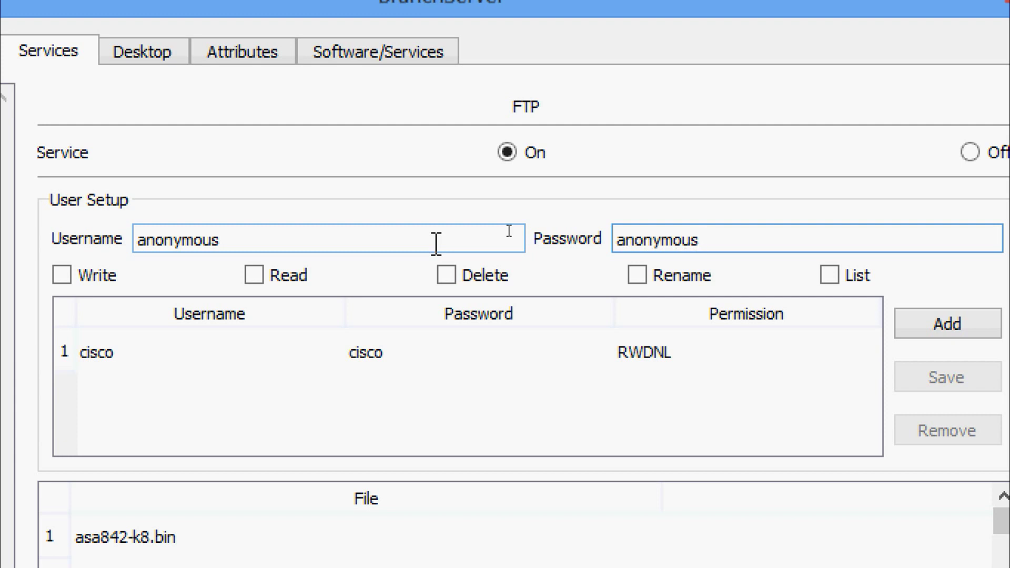
pyautogui.click(255, 277)
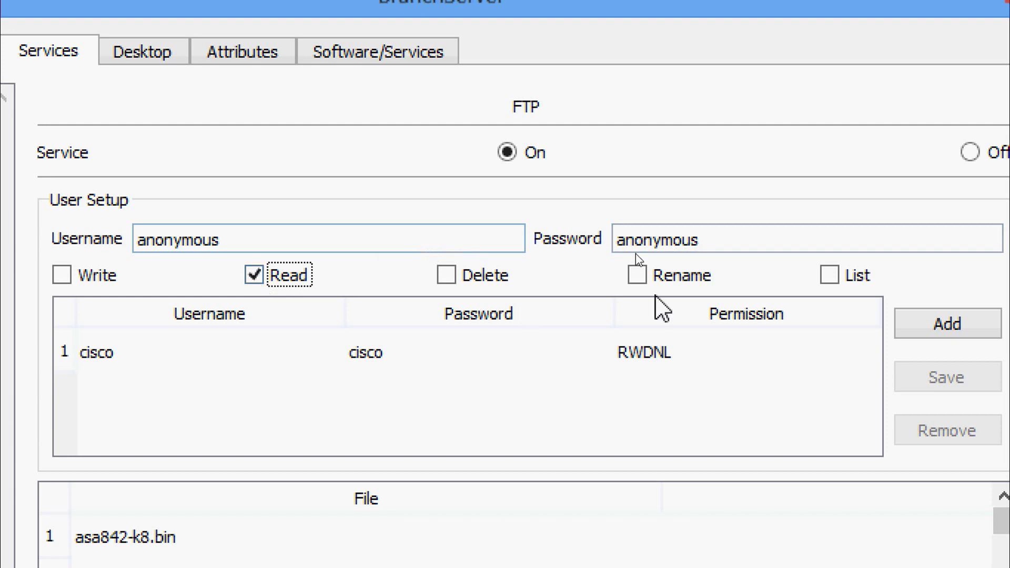
pyautogui.click(841, 278)
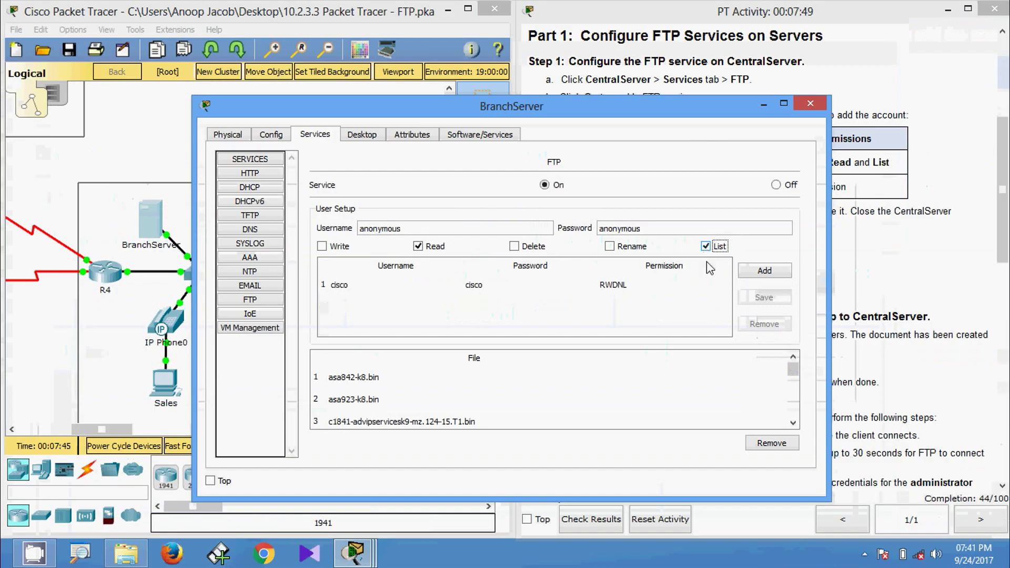
pyautogui.click(755, 273)
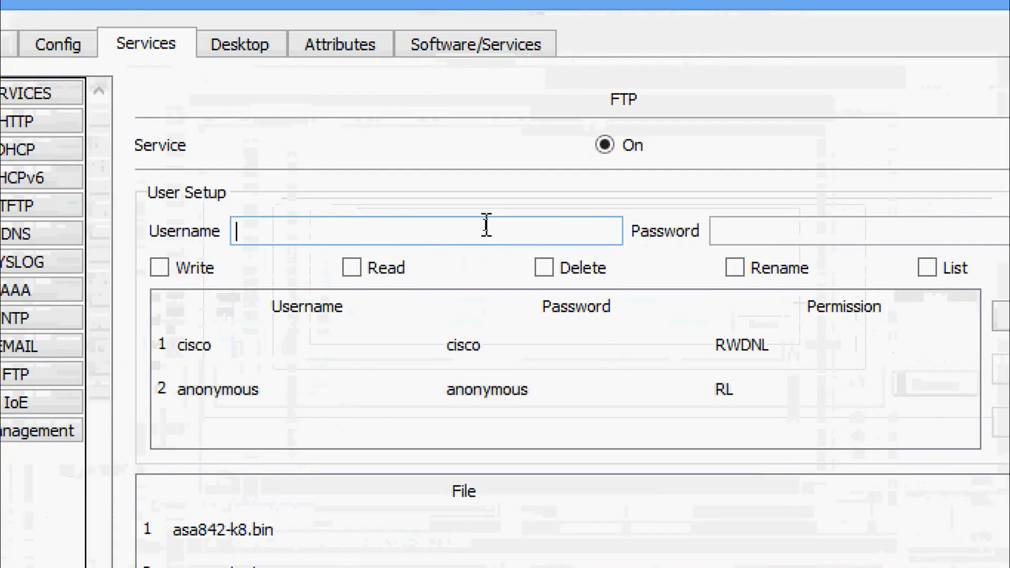
# Add BranchServer FTP user 'administrator' with Write, Read, Delete, Rename and List permissions
pyautogui.write('administrator')
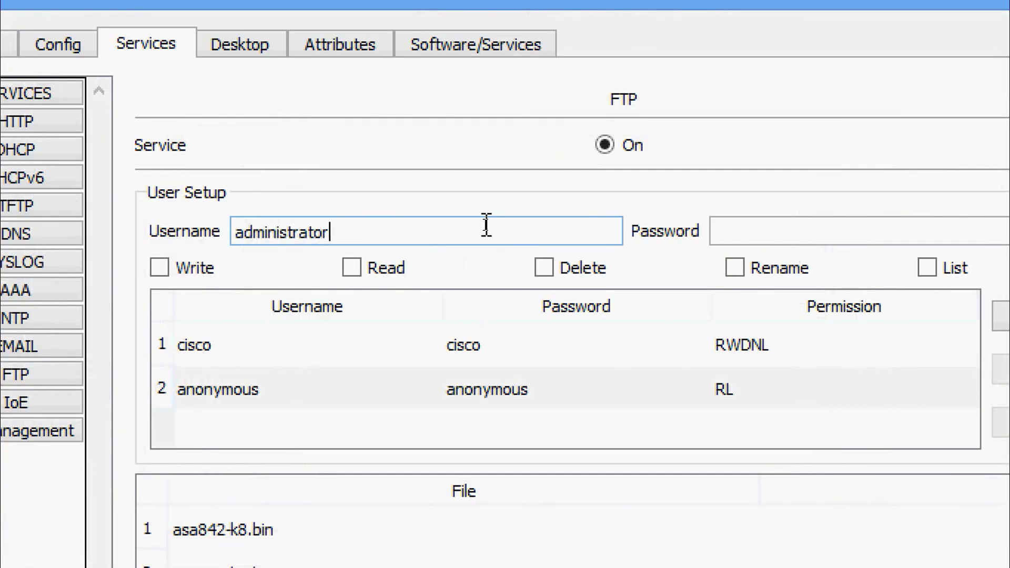
pyautogui.press('Tab')
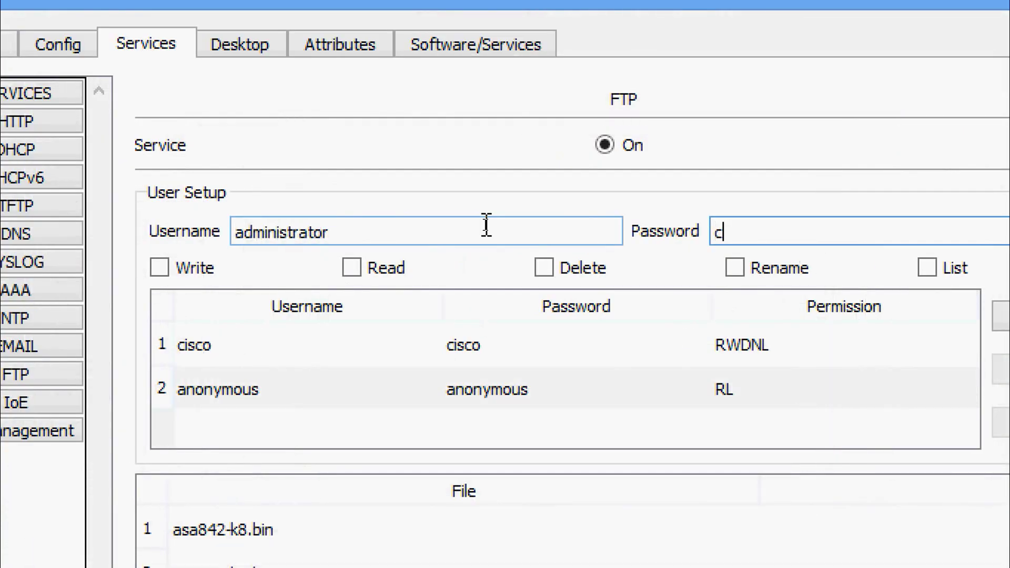
pyautogui.press('Tab')
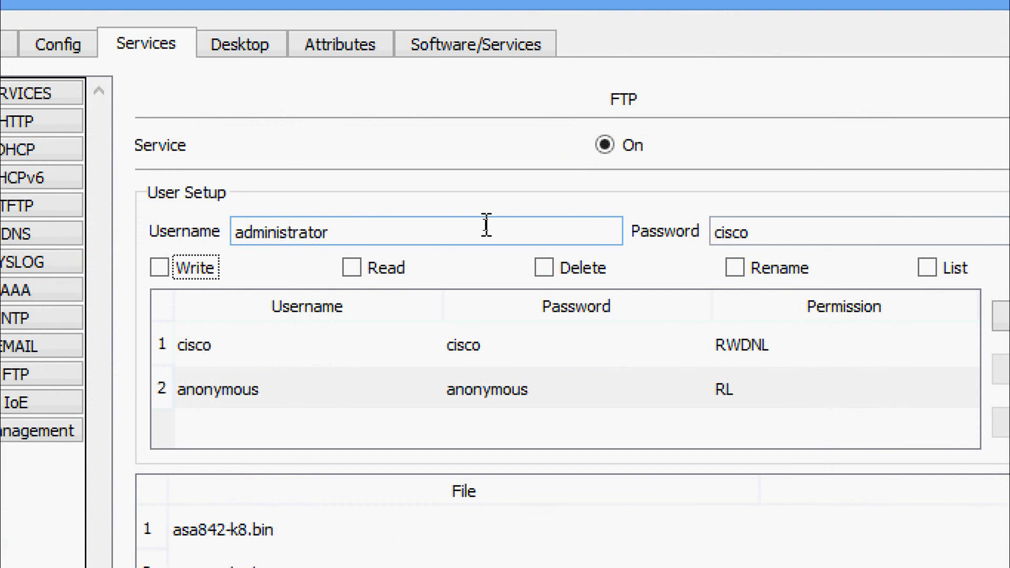
pyautogui.click(164, 269)
pyautogui.click(357, 267)
pyautogui.click(544, 268)
pyautogui.click(734, 268)
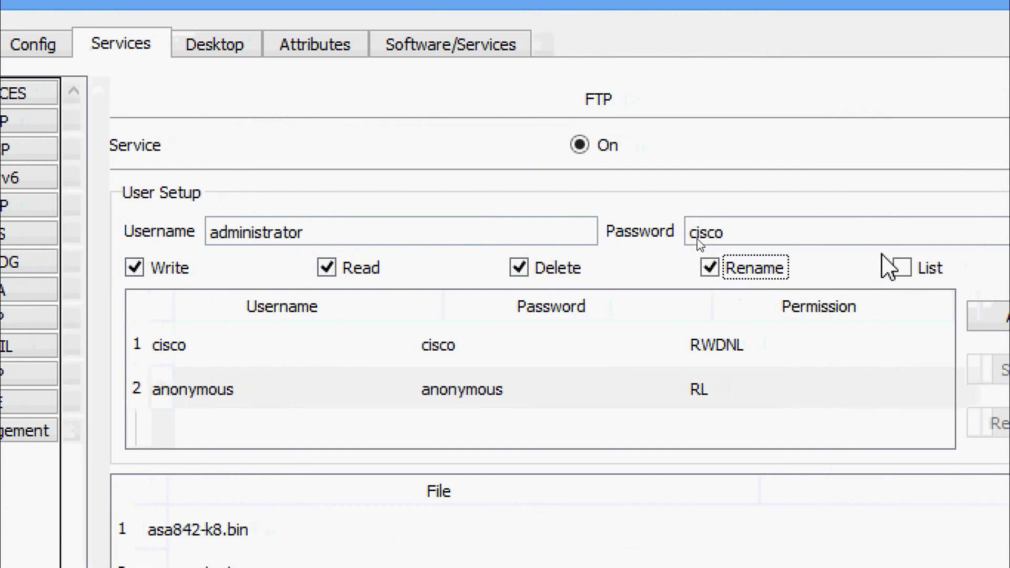
pyautogui.click(888, 269)
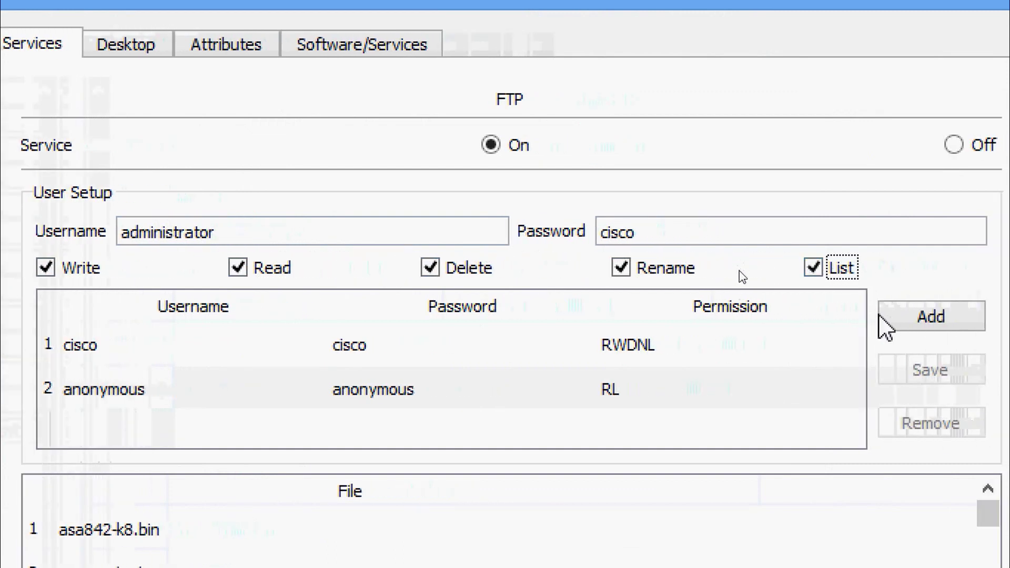
pyautogui.click(966, 317)
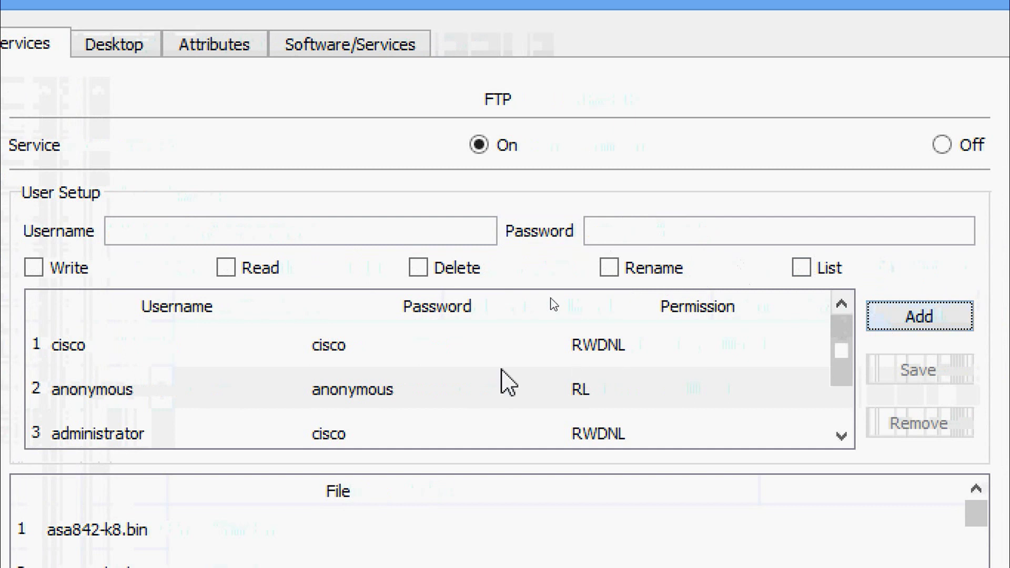
# Remove the default cisco account from BranchServer's FTP user list
pyautogui.click(340, 350)
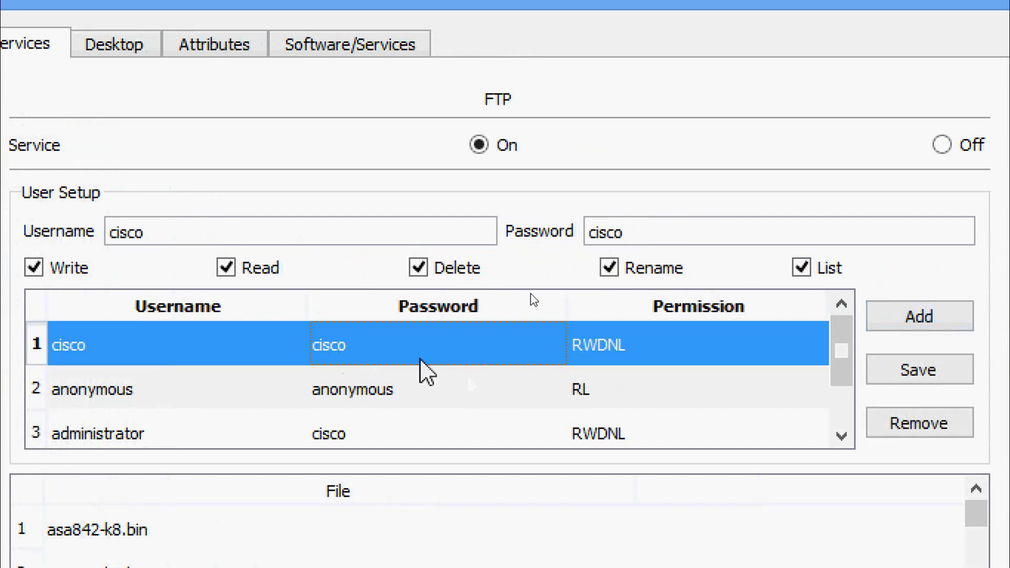
pyautogui.click(900, 430)
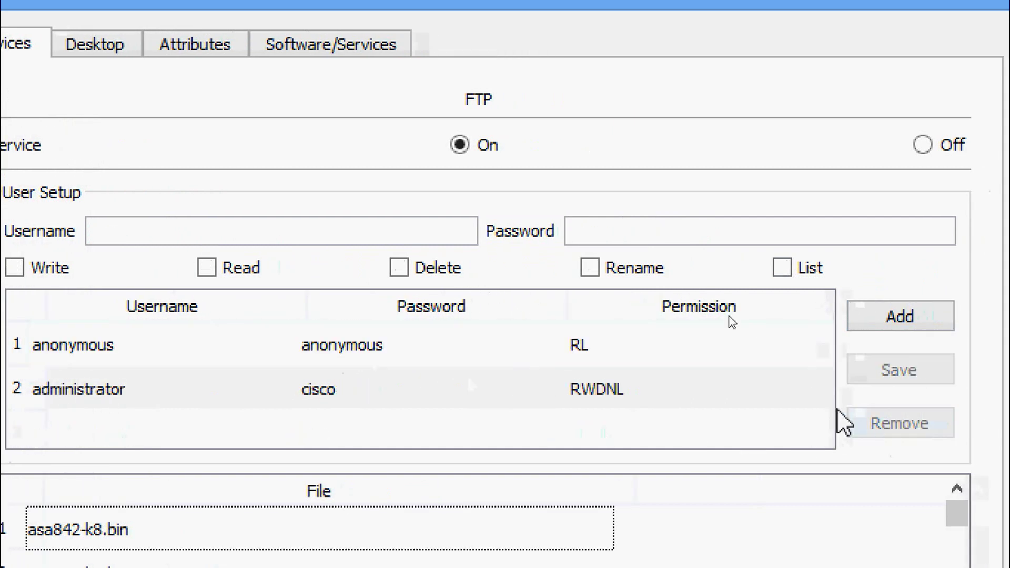
pyautogui.click(687, 402)
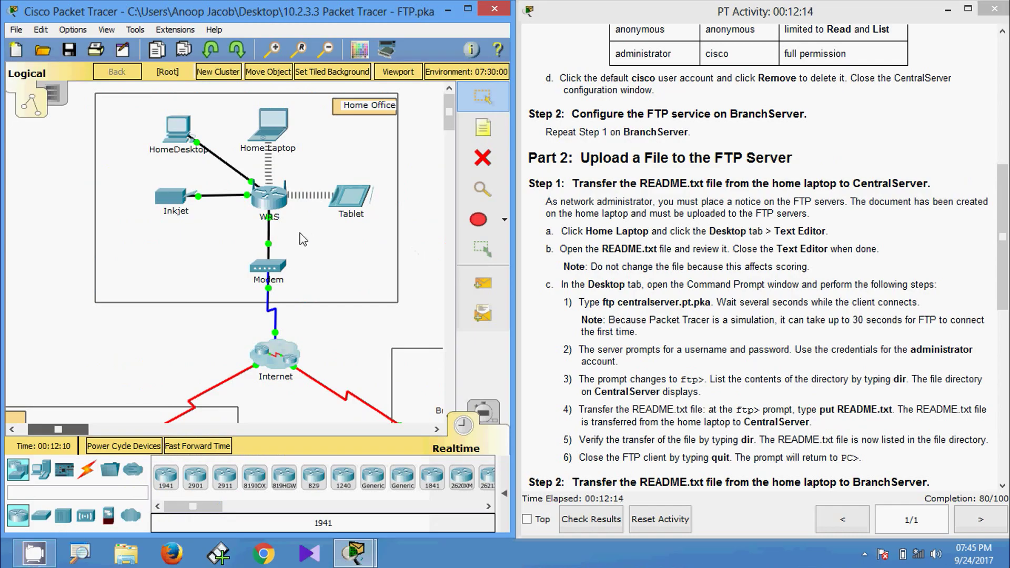
# Launch the Home Laptop's Text Editor and reposition and narrow its window
pyautogui.click(272, 146)
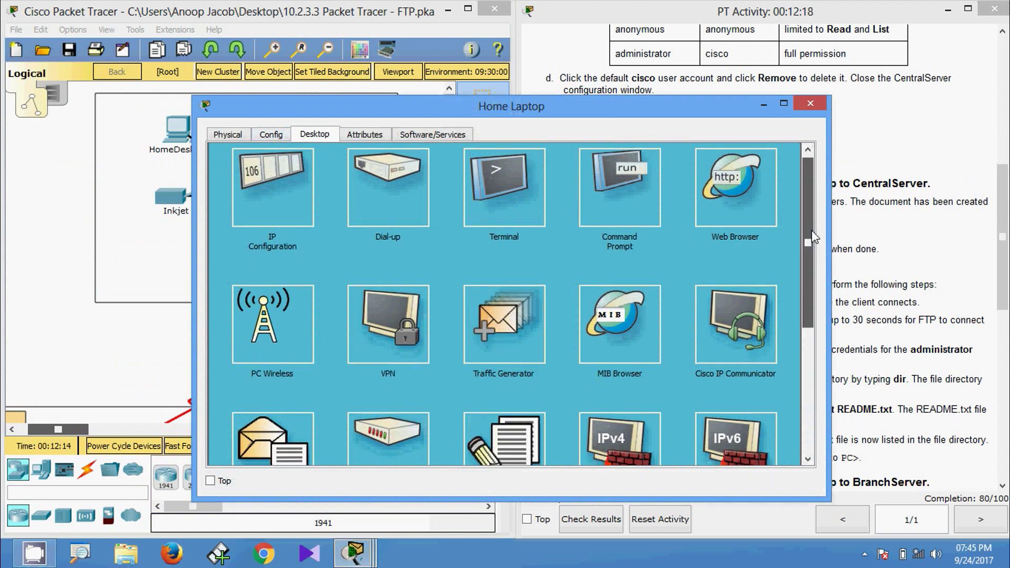
pyautogui.scroll(-3, 803, 229)
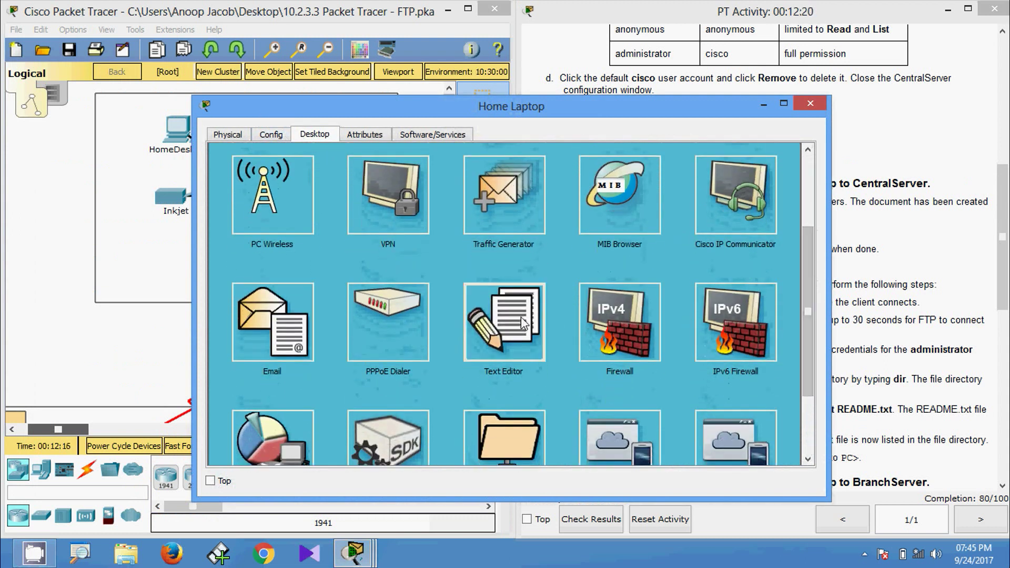
pyautogui.click(518, 318)
pyautogui.moveTo(562, 112); pyautogui.dragTo(481, 106)
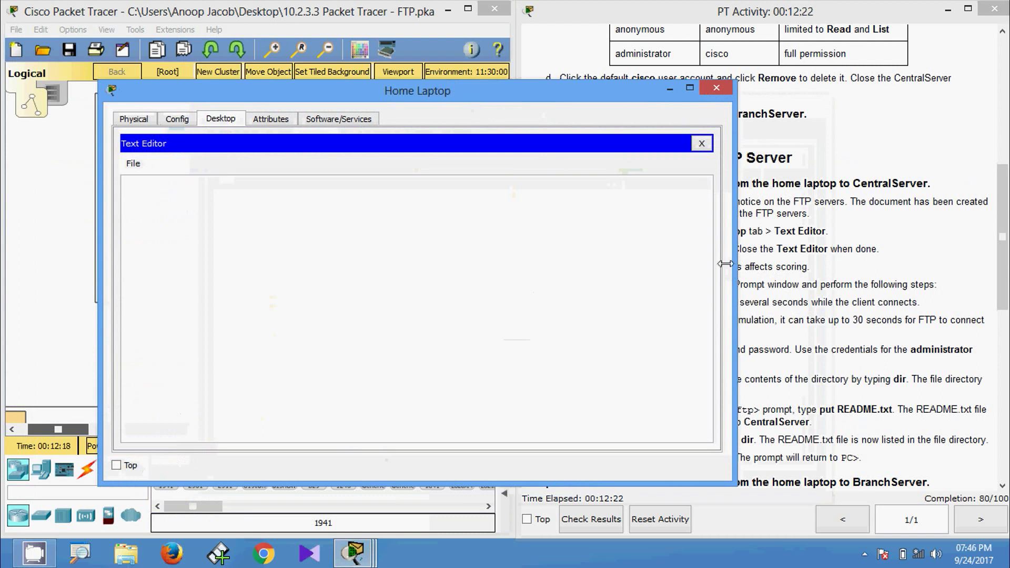
pyautogui.moveTo(725, 264); pyautogui.dragTo(666, 263)
# Open README.txt in the Text Editor via File > Open
pyautogui.click(133, 163)
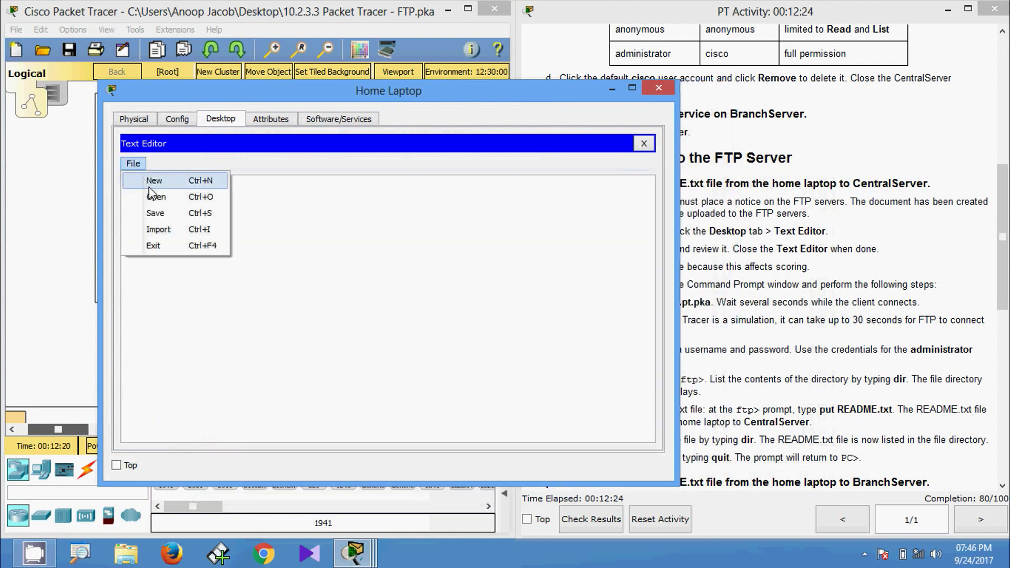
pyautogui.click(154, 196)
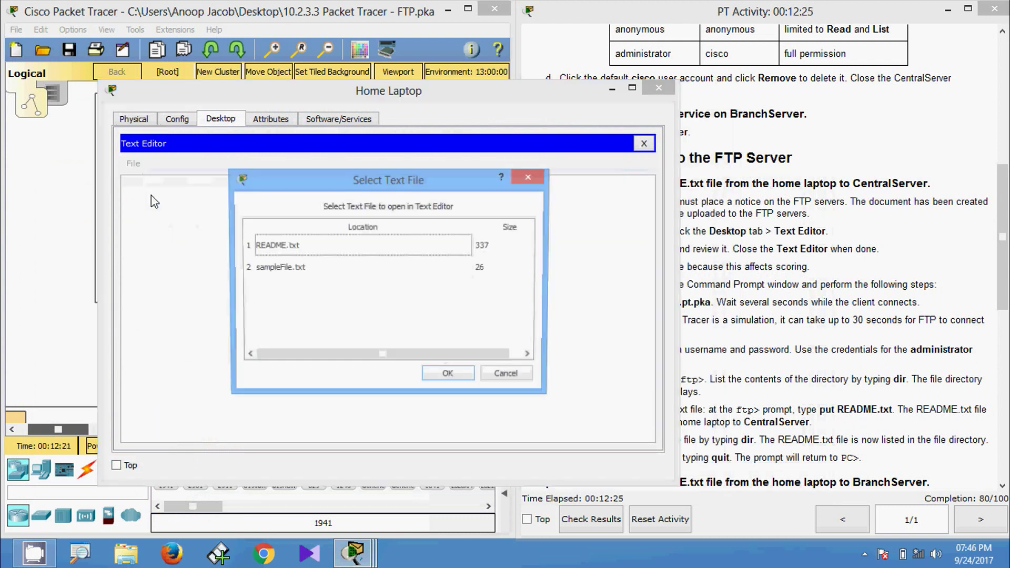
pyautogui.click(303, 252)
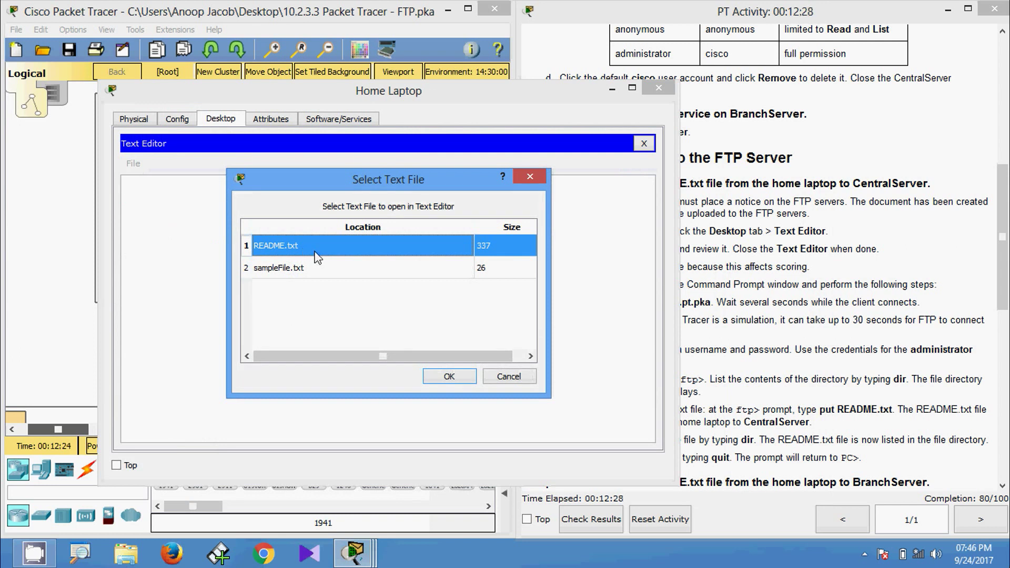
pyautogui.click(442, 376)
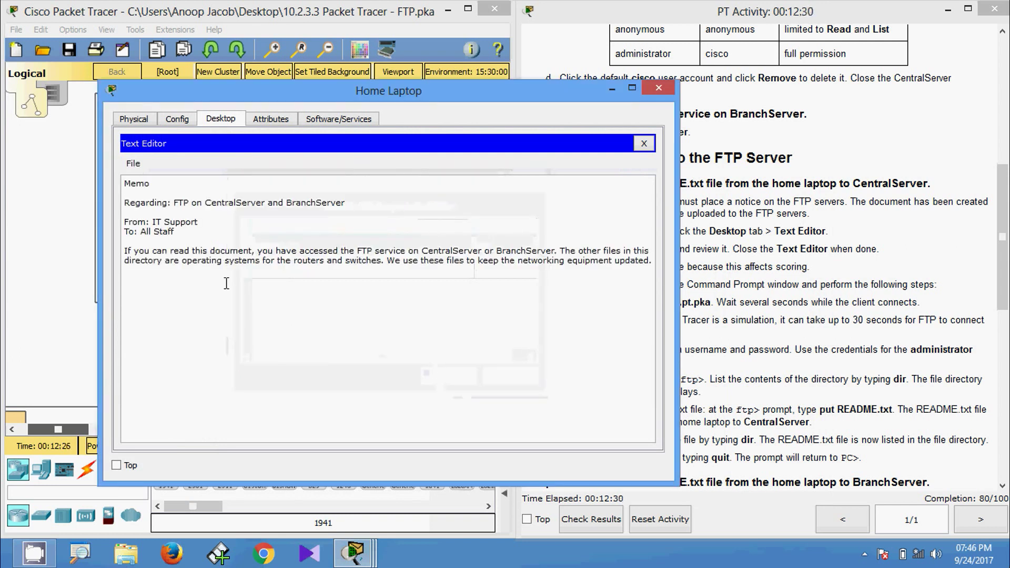
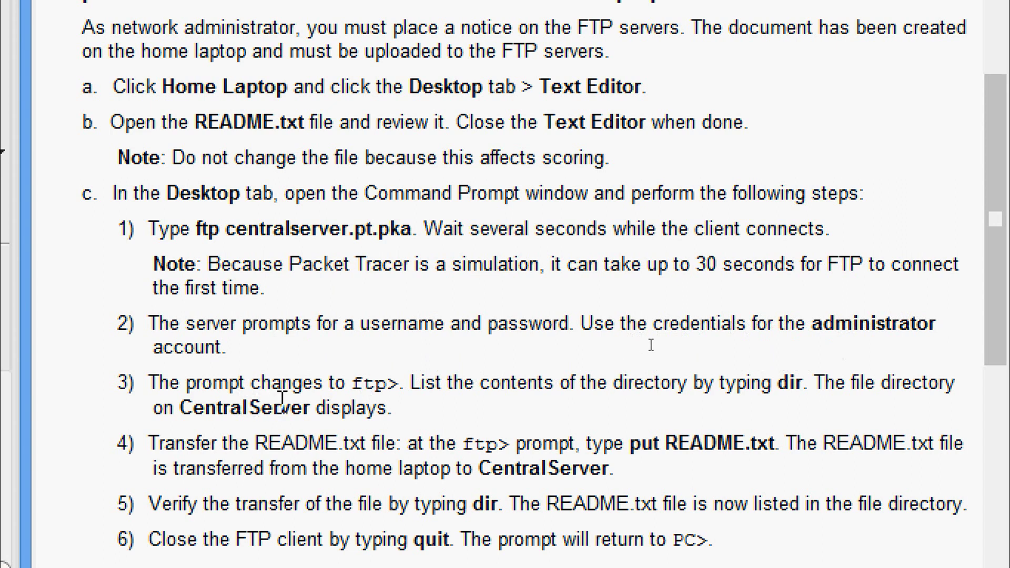
# Review instruction steps 1–6, highlighting the ftp> and PC> prompts they mention
pyautogui.moveTo(351, 383); pyautogui.dragTo(399, 383)
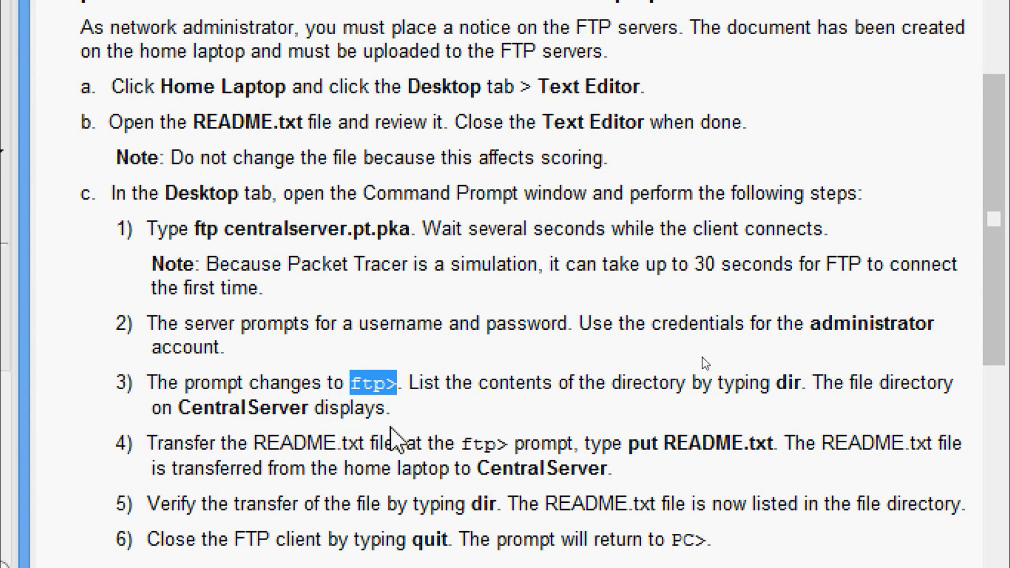
pyautogui.click(421, 427)
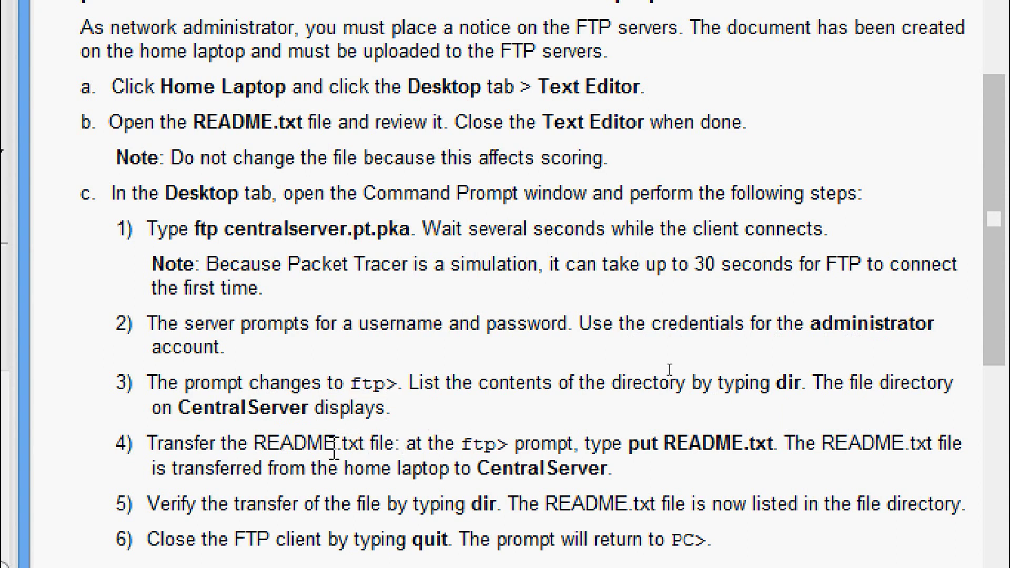
pyautogui.scroll(-1, 335, 448)
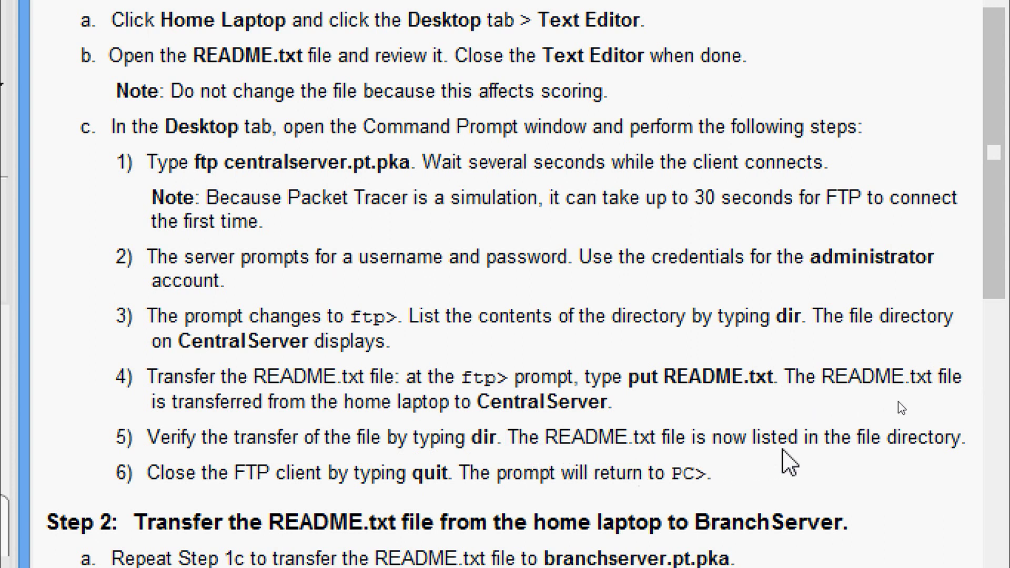
pyautogui.scroll(-1, 673, 432)
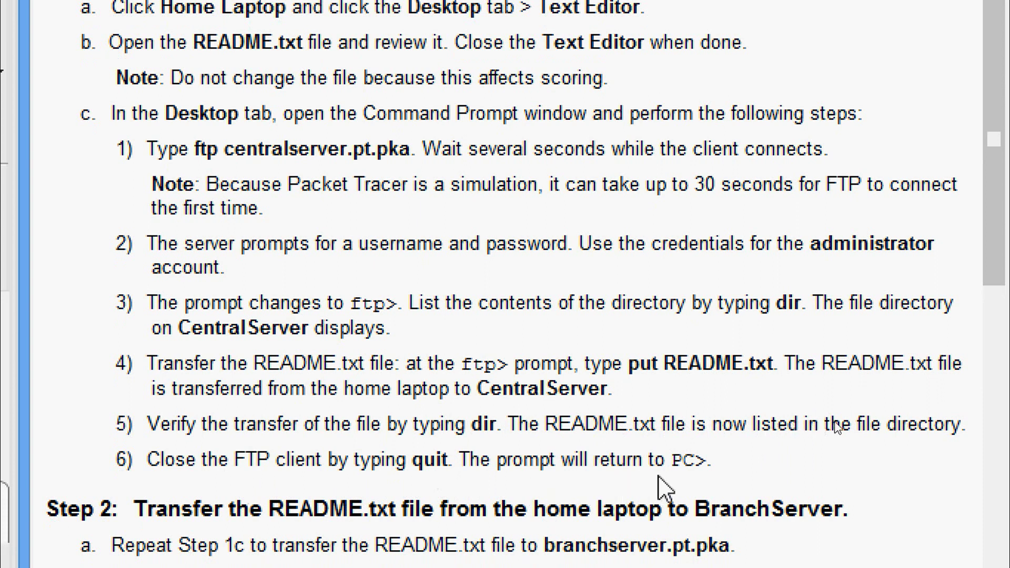
pyautogui.moveTo(707, 463); pyautogui.dragTo(679, 465)
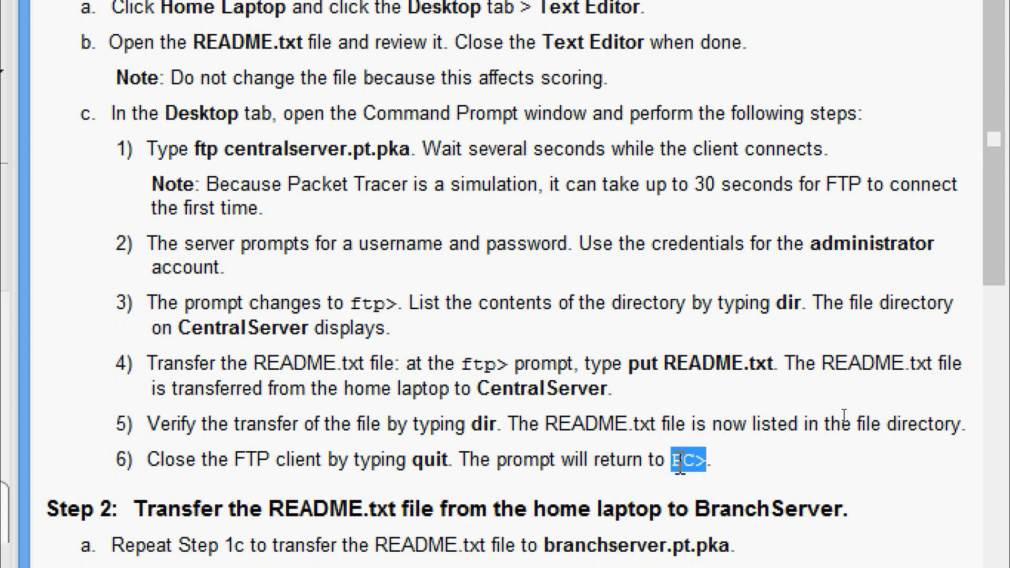
pyautogui.click(508, 349)
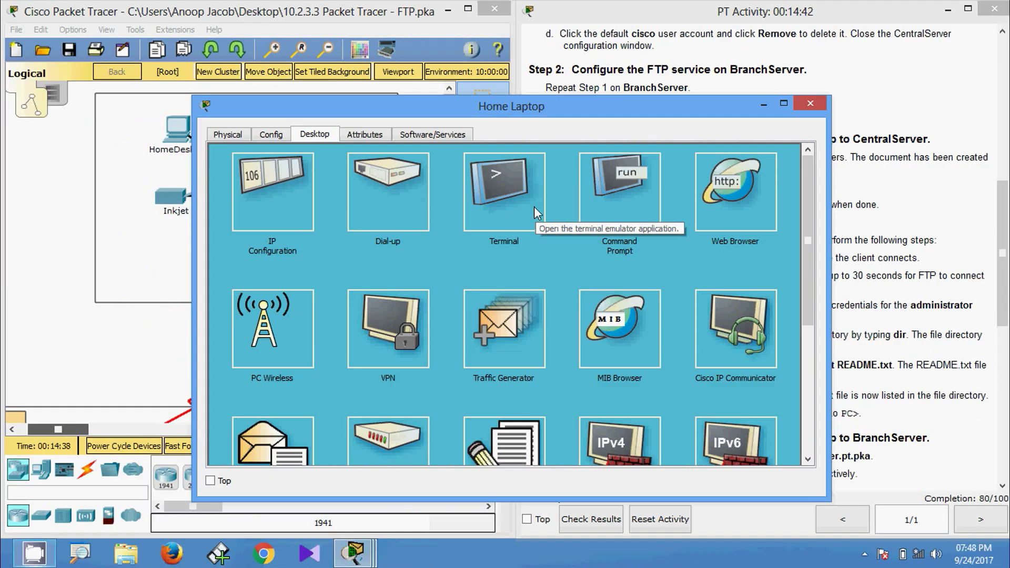
# From the Home Laptop's Command Prompt, run ftp centralserver.pt.pka and log in as administrator
pyautogui.click(625, 222)
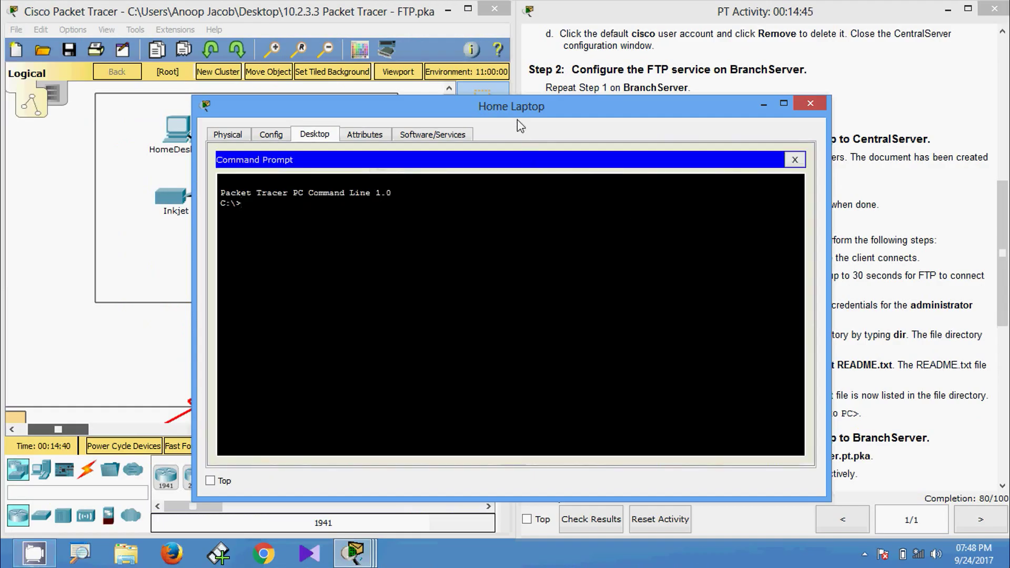
pyautogui.moveTo(516, 111); pyautogui.dragTo(537, 105)
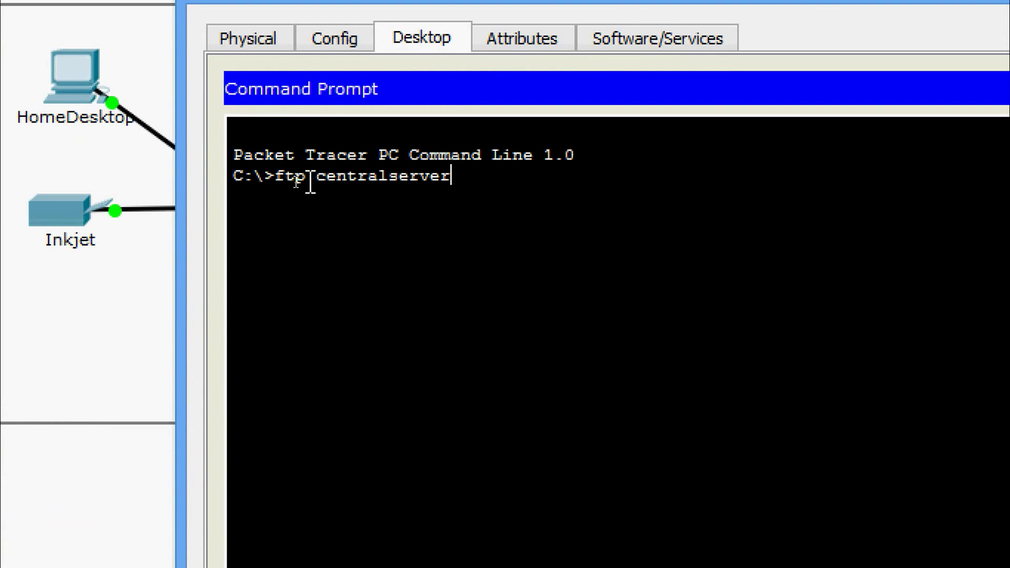
pyautogui.write('.pt.pka')
pyautogui.press('Return')
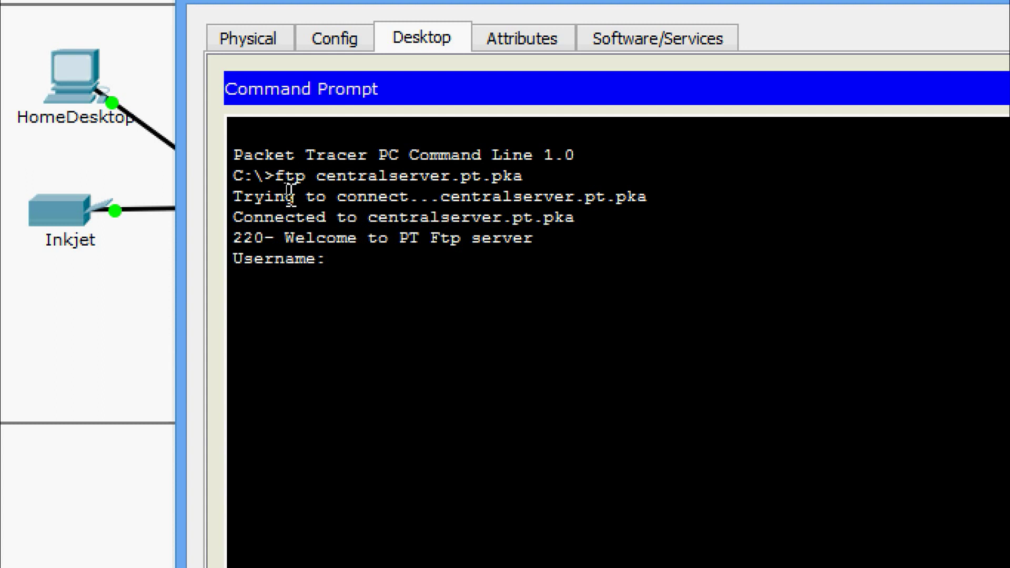
pyautogui.write('dministrator')
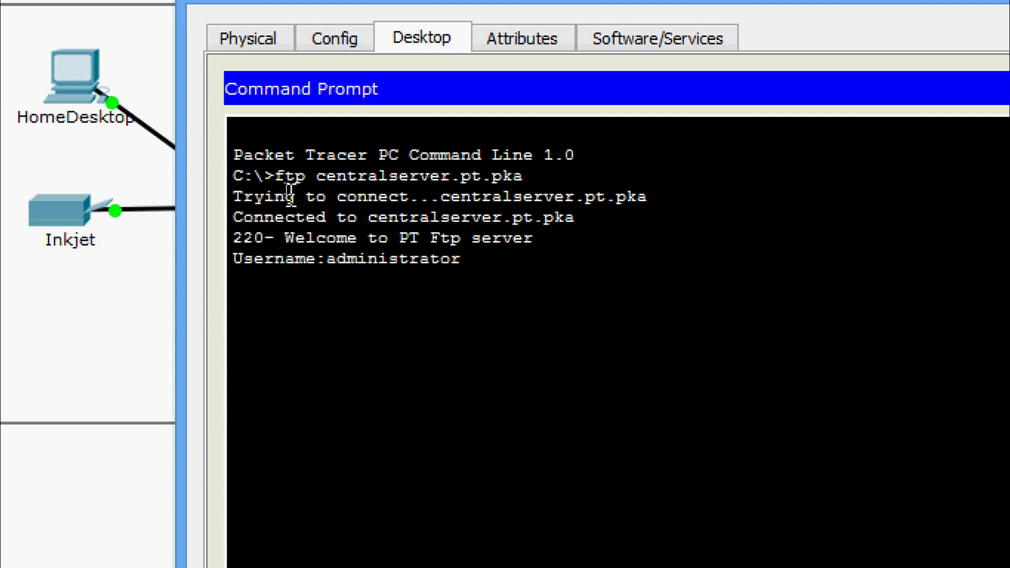
pyautogui.press('Return')
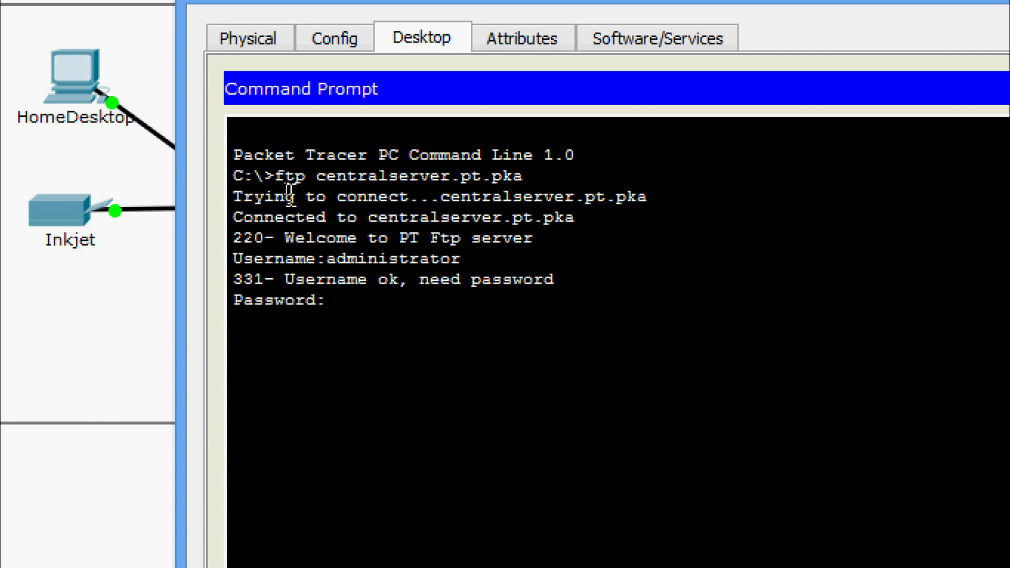
pyautogui.press('Return')
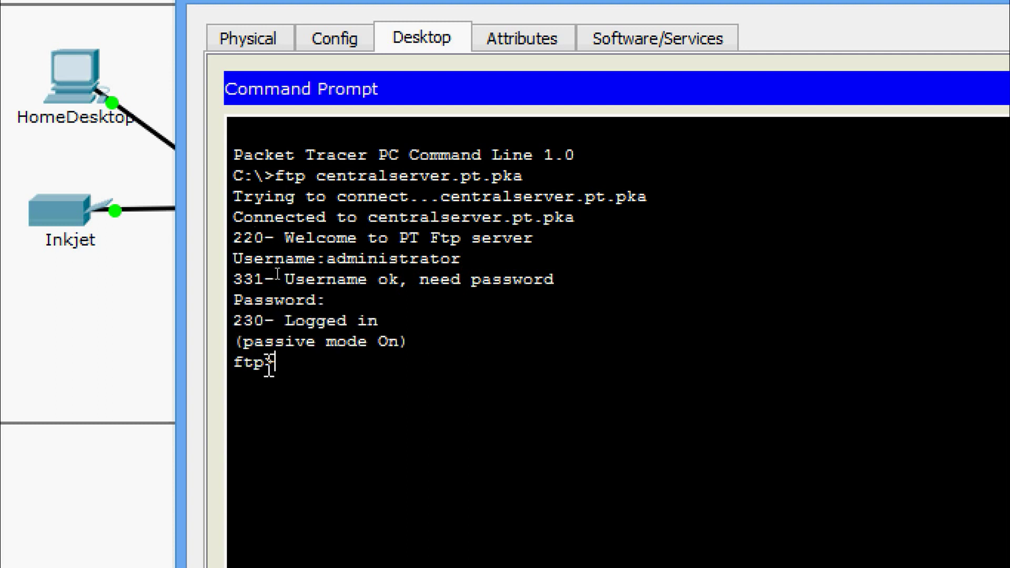
# List CentralServer's FTP directory with dir
pyautogui.moveTo(281, 362); pyautogui.dragTo(228, 362)
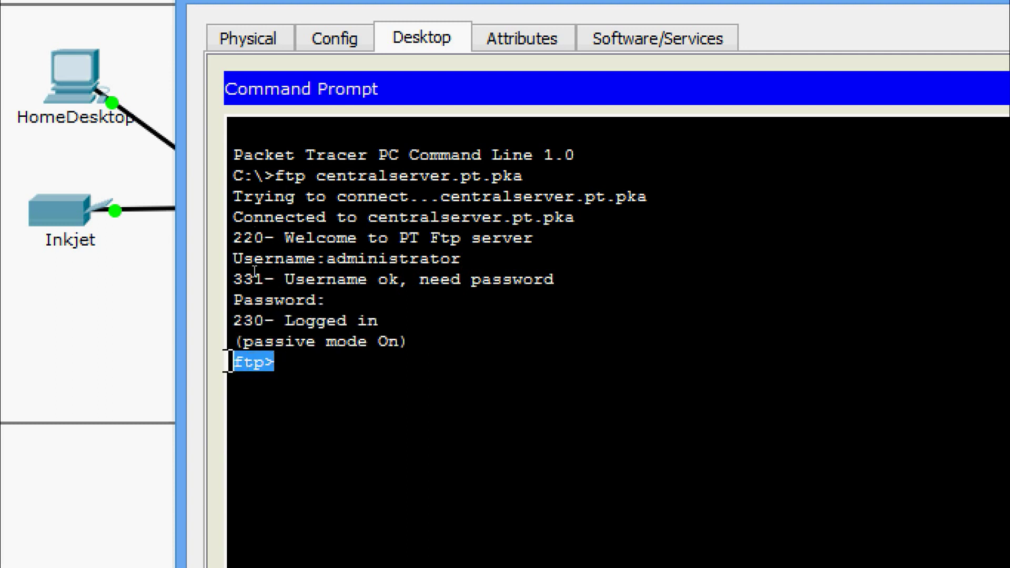
pyautogui.click(289, 363)
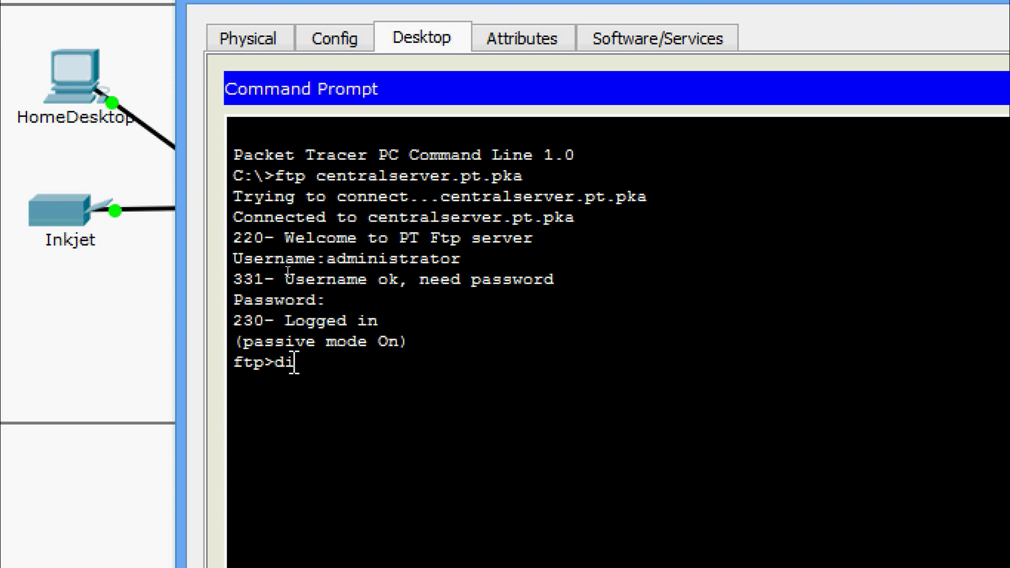
pyautogui.write('dir')
pyautogui.press('Return')
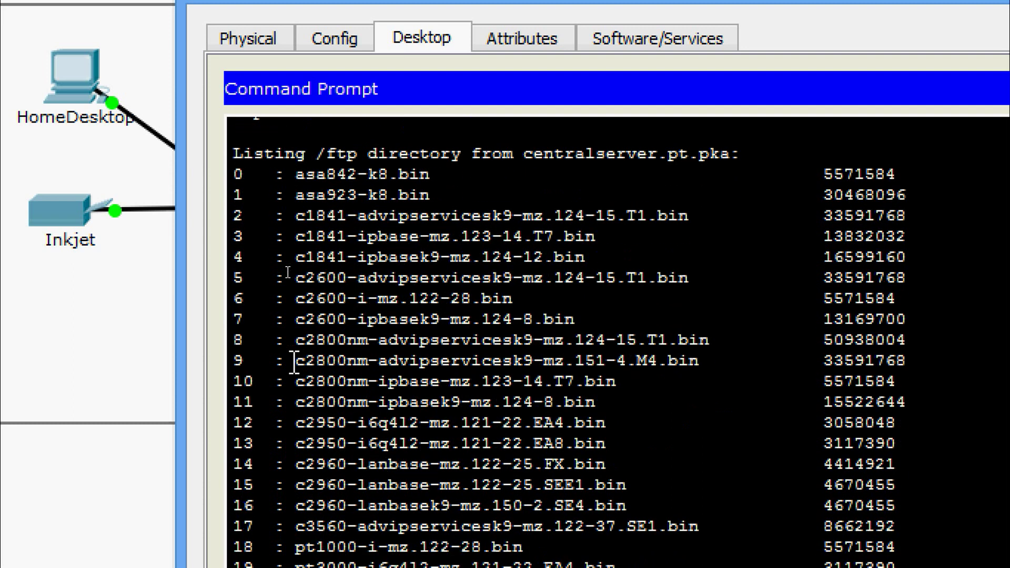
# Upload README.txt to CentralServer with put README.txt
pyautogui.press('Return')
pyautogui.press('Return')
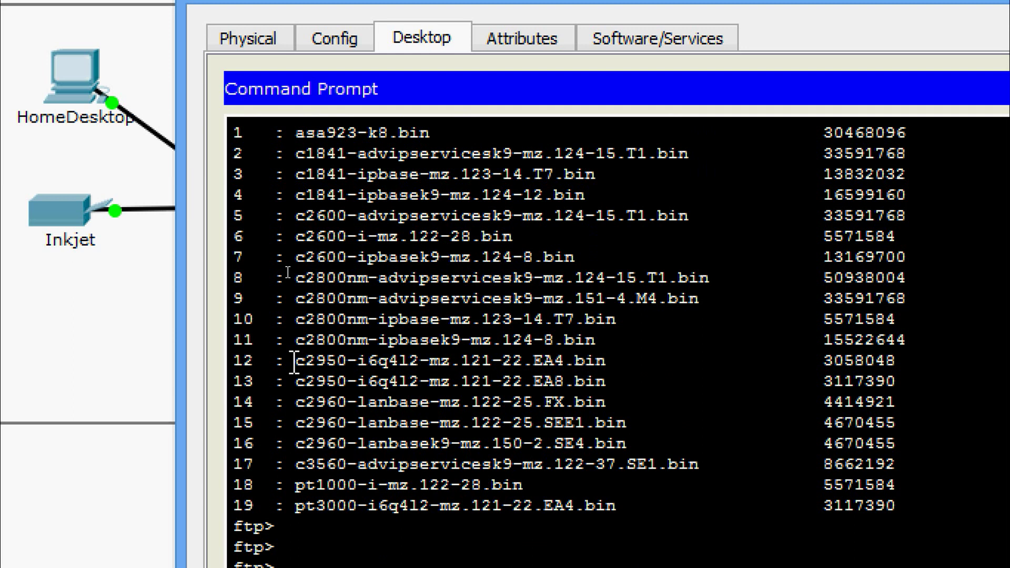
pyautogui.press('Return')
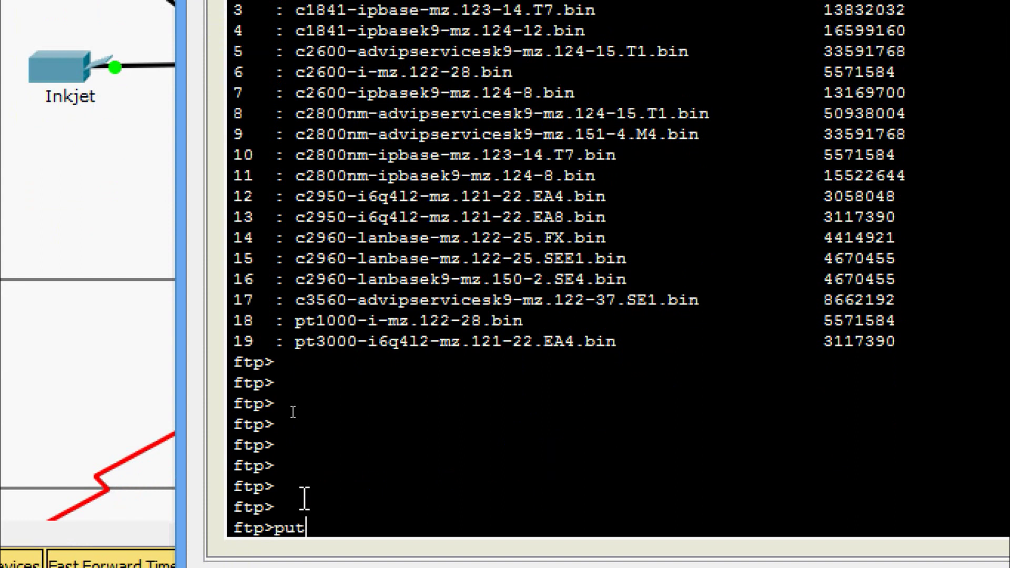
pyautogui.write('README.txt')
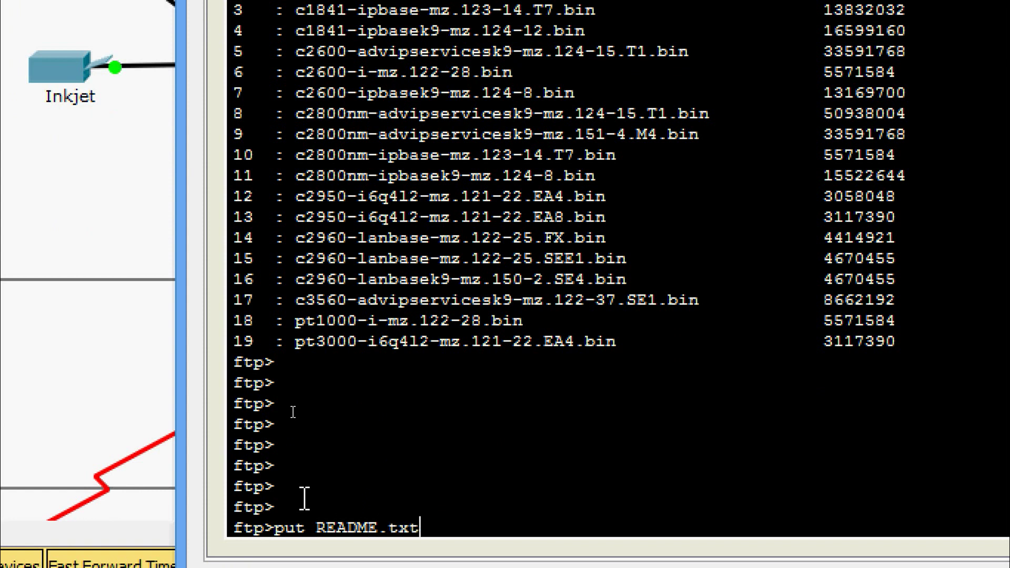
pyautogui.press('Return')
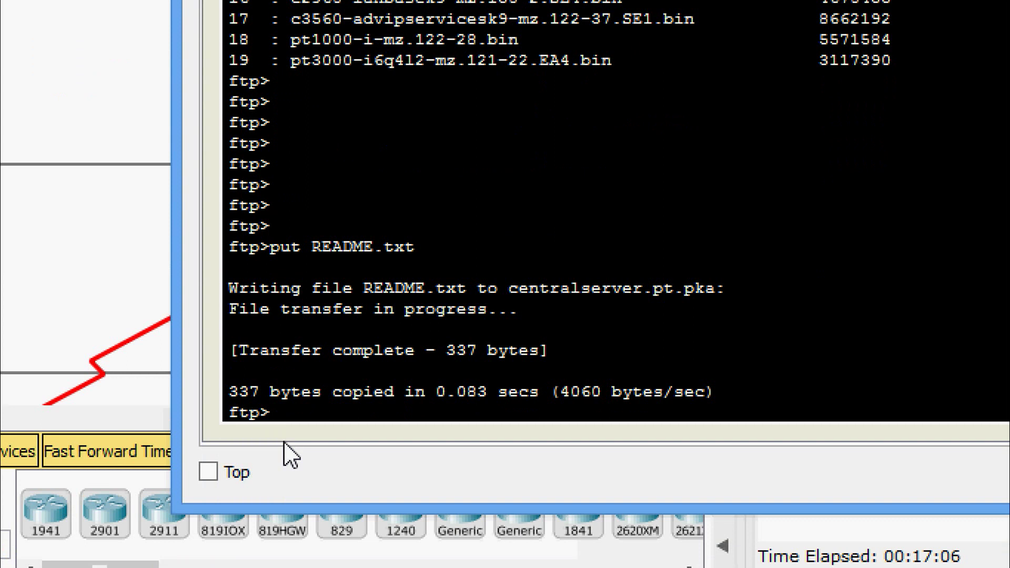
# Run dir to confirm README.txt is listed on CentralServer, then quit the FTP session
pyautogui.press('Return')
pyautogui.write('dir')
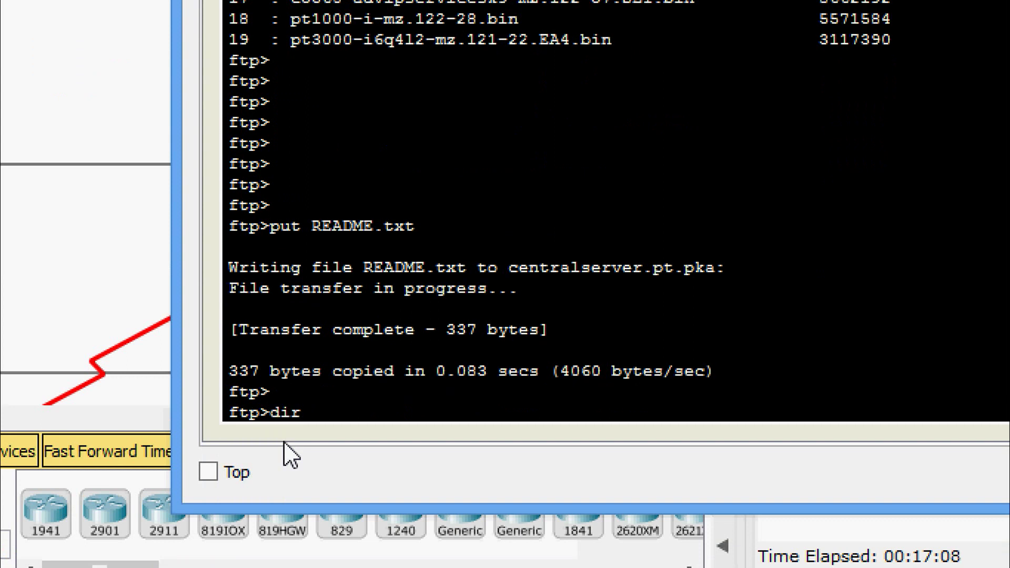
pyautogui.press('Return')
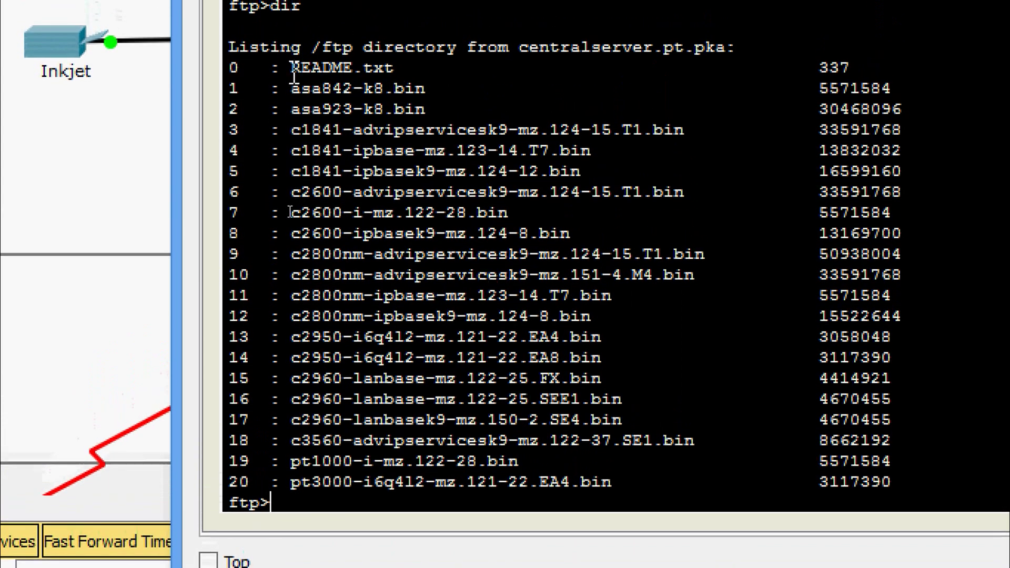
pyautogui.moveTo(292, 65); pyautogui.dragTo(862, 73)
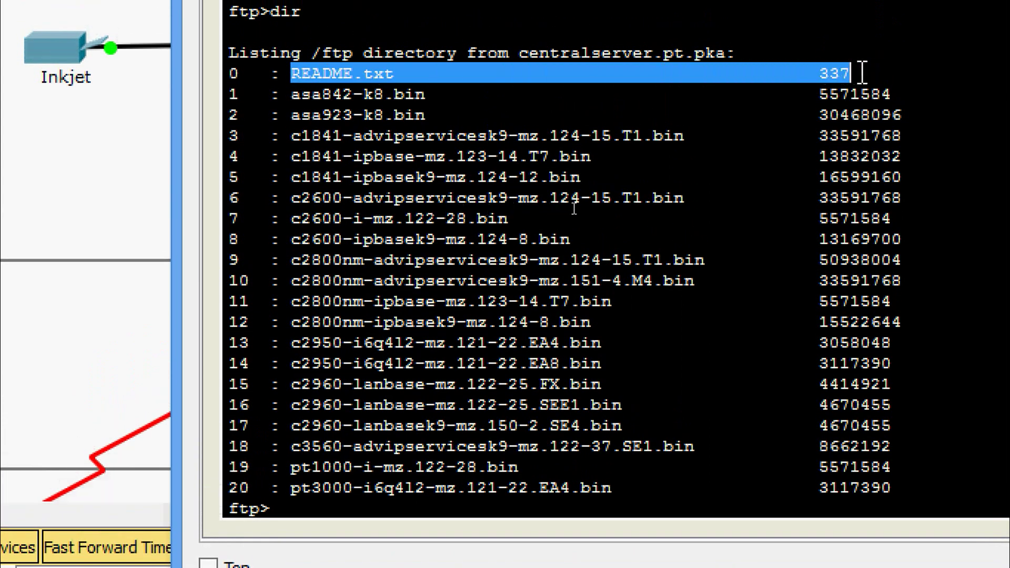
pyautogui.click(772, 117)
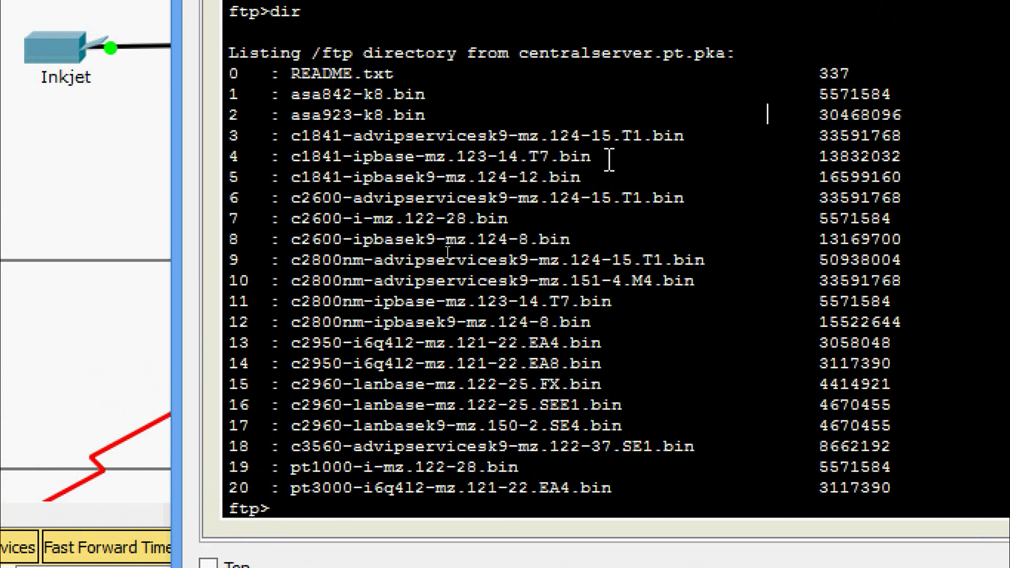
pyautogui.press('Return')
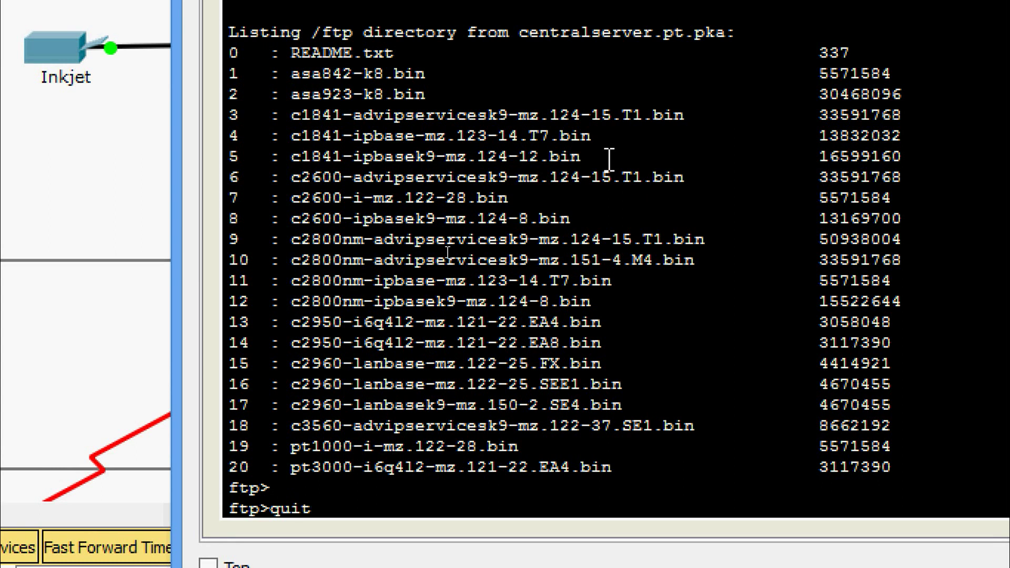
pyautogui.press('Return')
pyautogui.press('Return')
pyautogui.press('Return')
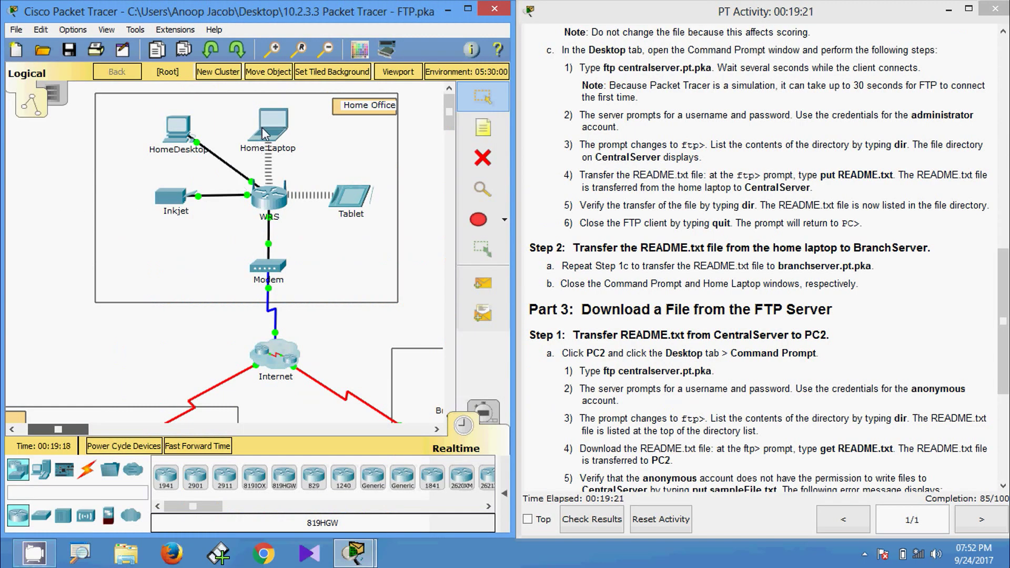
# Reopen the Home Laptop's Command Prompt and log in to branchserver.pt.pka as administrator
pyautogui.click(264, 133)
pyautogui.click(591, 185)
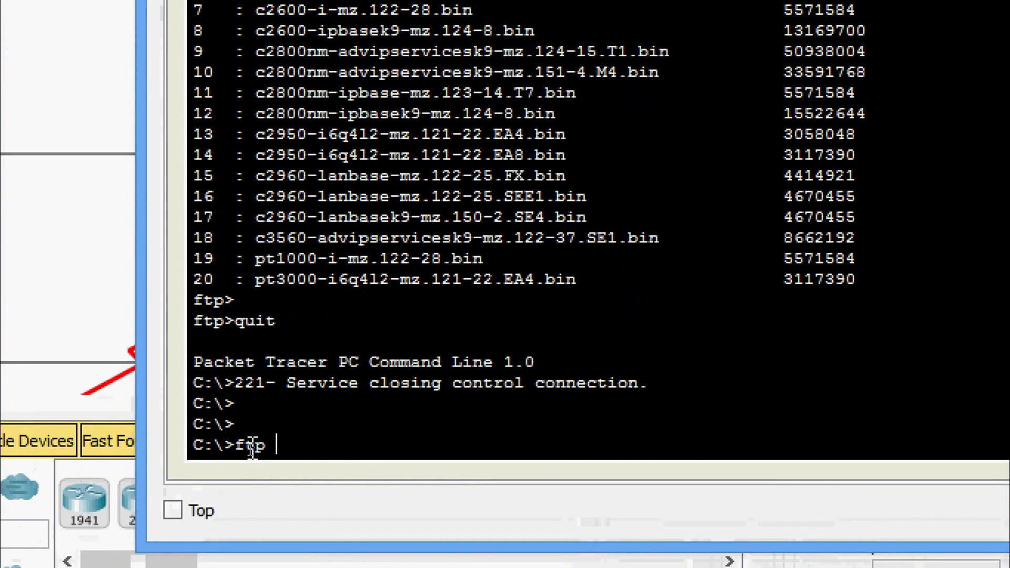
pyautogui.write('ftp branchserver.pt.pka')
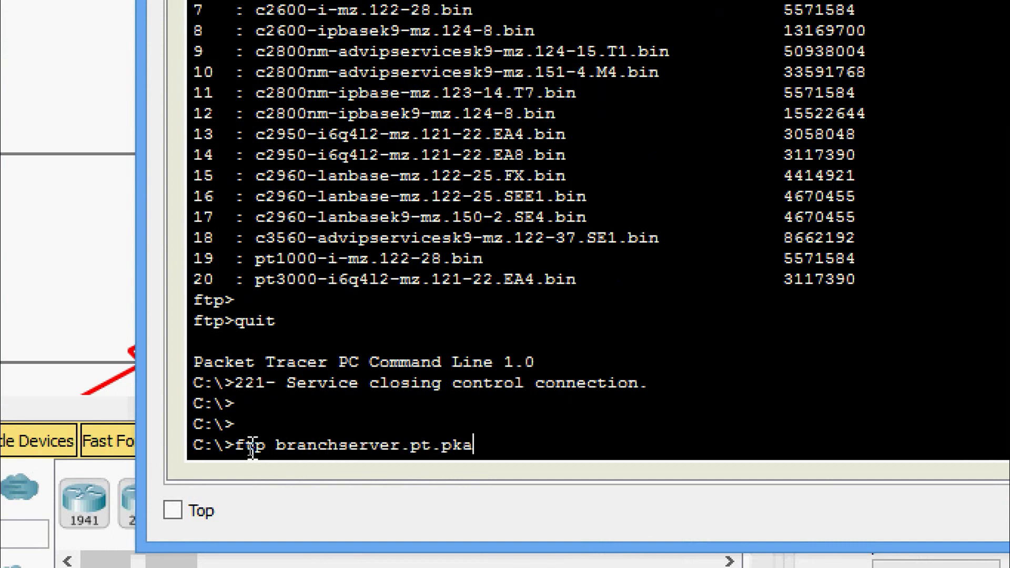
pyautogui.press('Return')
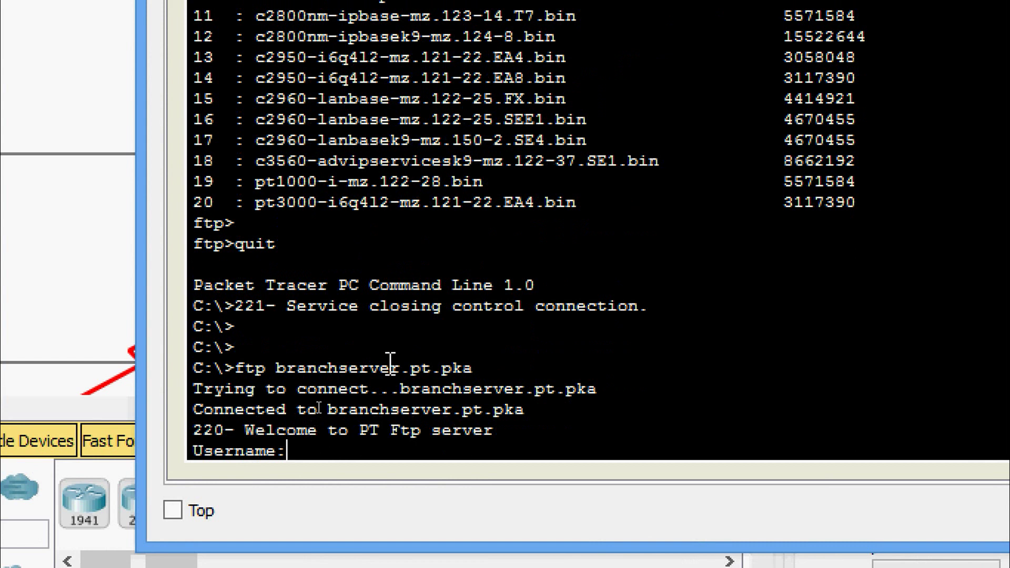
pyautogui.write('administrator')
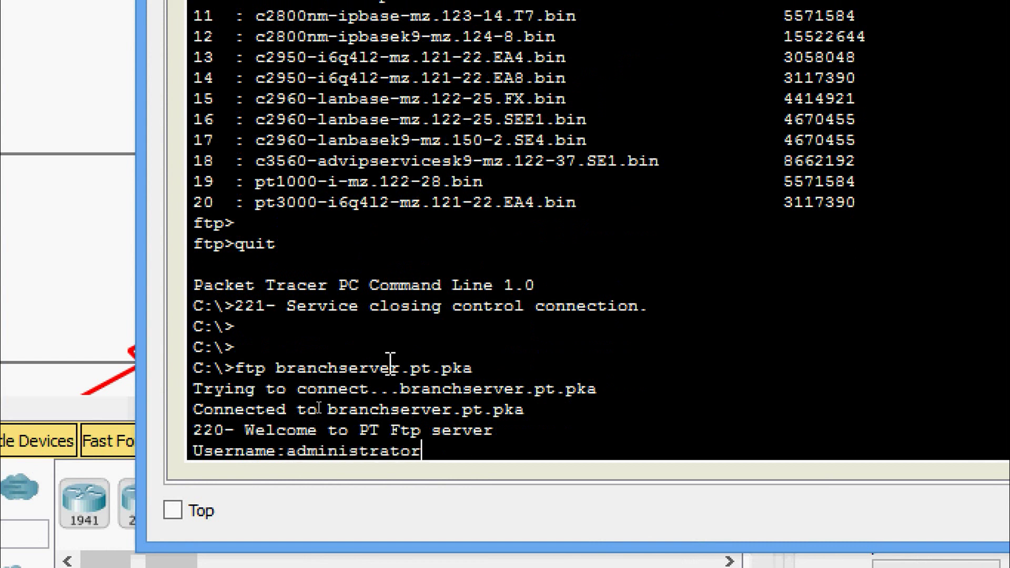
pyautogui.press('Return')
pyautogui.press('Return')
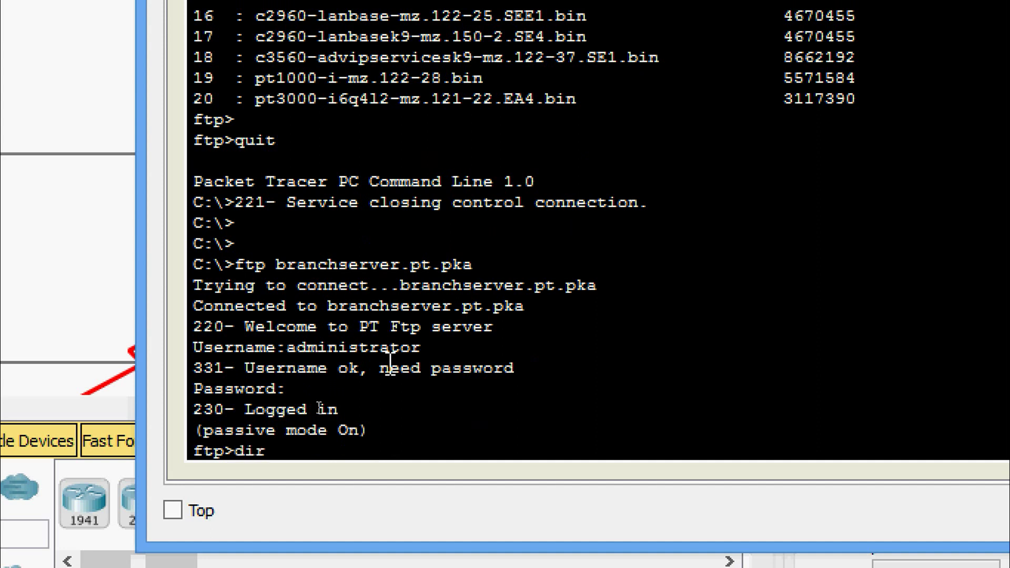
# List branchserver's FTP directory with dir
pyautogui.press('Return')
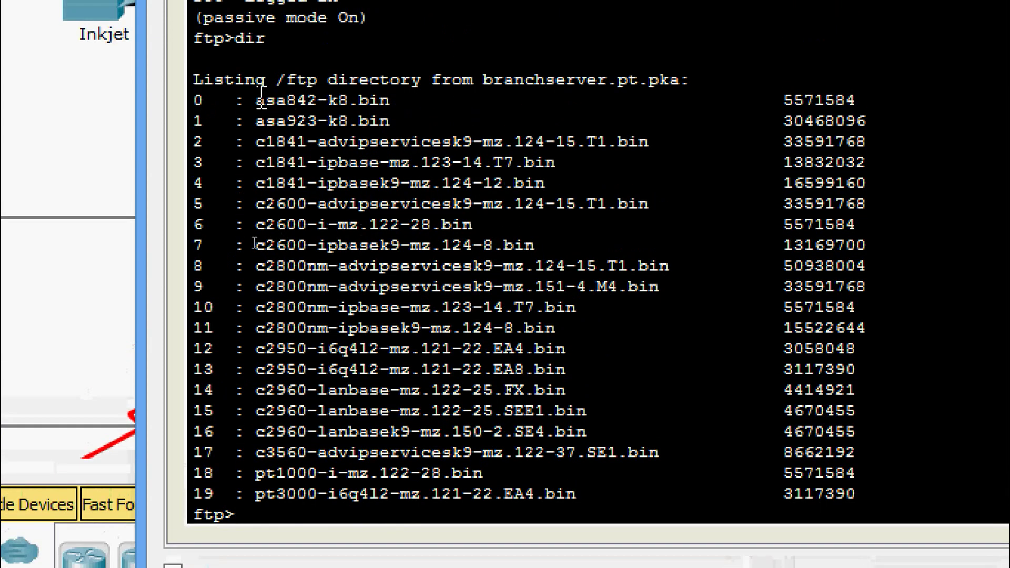
pyautogui.moveTo(254, 100); pyautogui.dragTo(392, 390)
pyautogui.moveTo(392, 389); pyautogui.dragTo(401, 420)
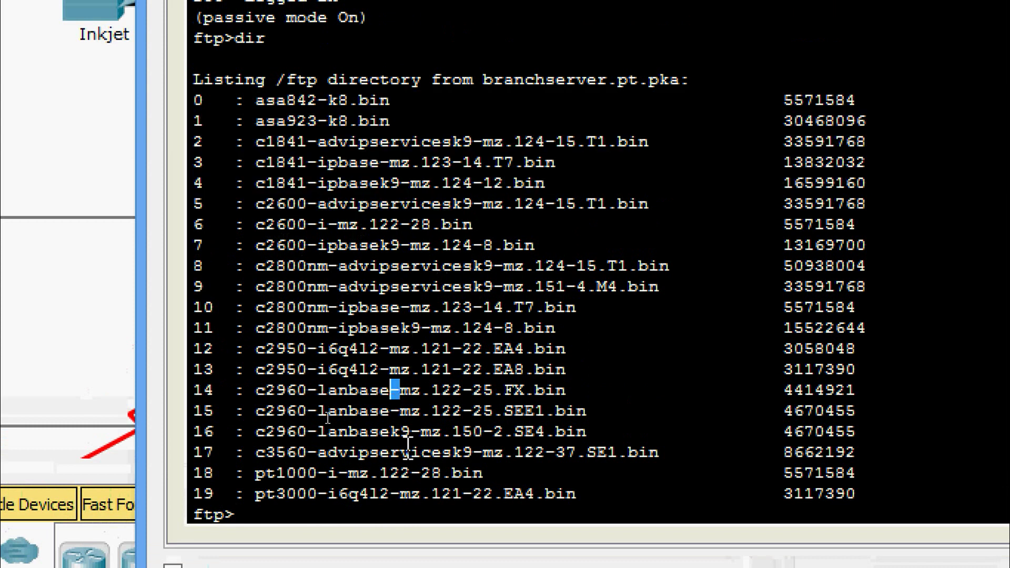
pyautogui.press('Return')
pyautogui.press('Return')
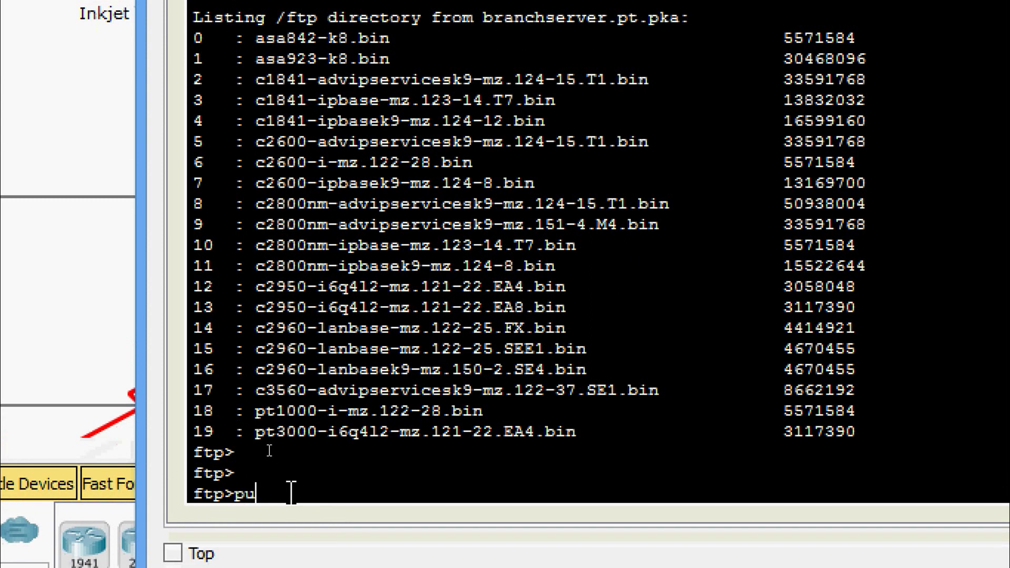
# Upload README.txt and confirm it heads the directory listing at 337 bytes
pyautogui.write('put R1')
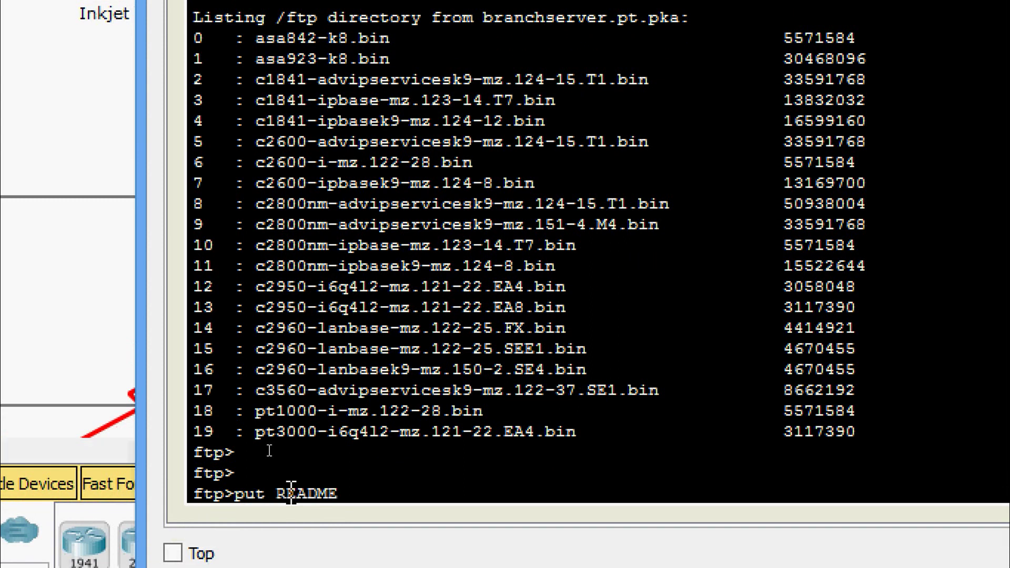
pyautogui.write('ADME.txt')
pyautogui.press('Return')
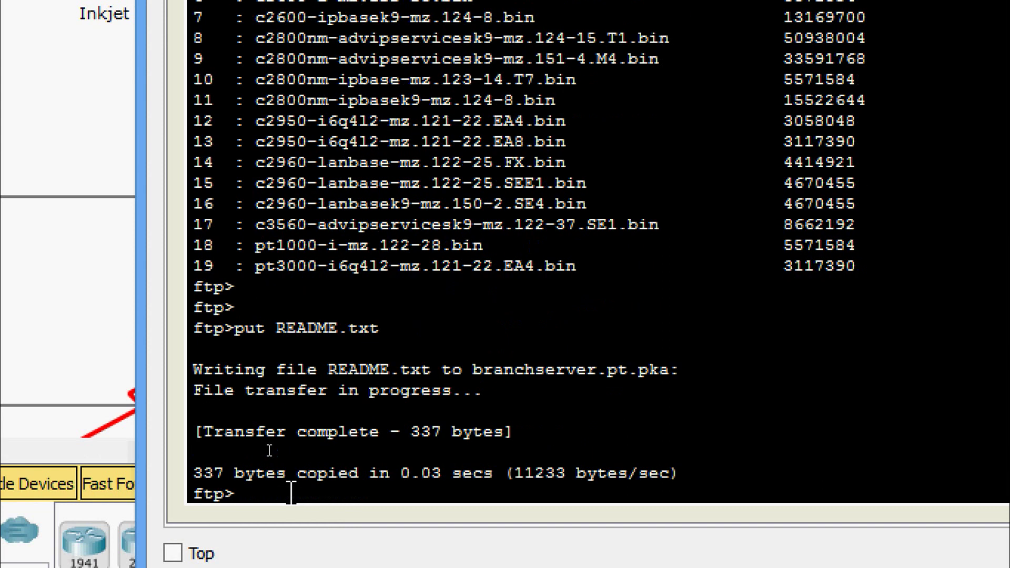
pyautogui.press('Return')
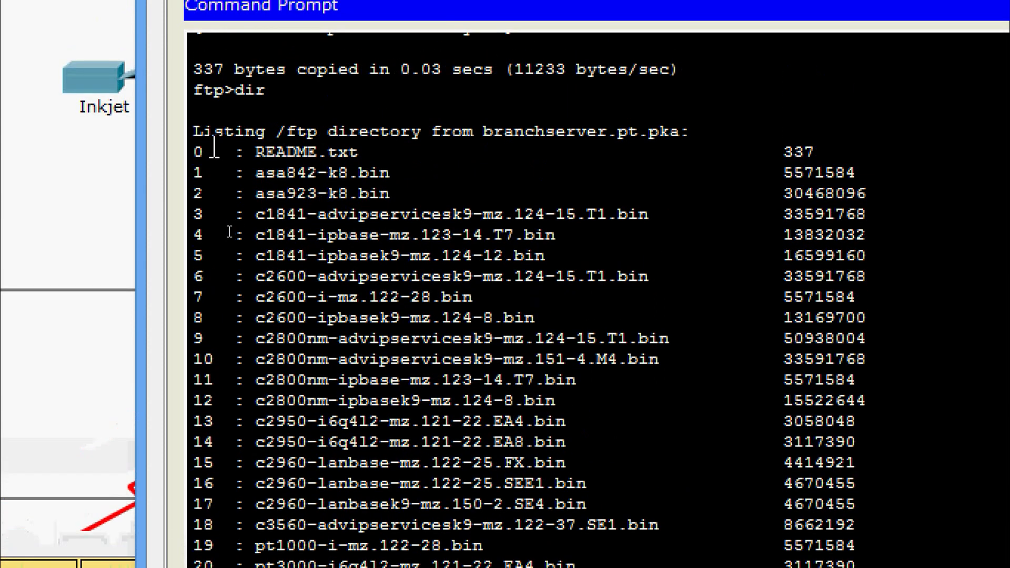
pyautogui.moveTo(203, 140); pyautogui.dragTo(852, 153)
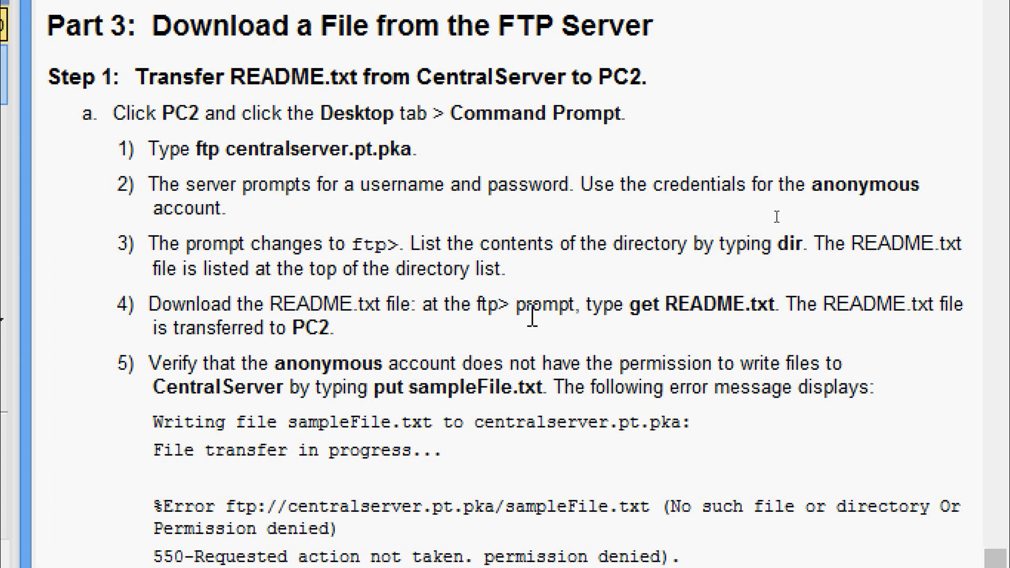
pyautogui.moveTo(631, 305); pyautogui.dragTo(778, 308)
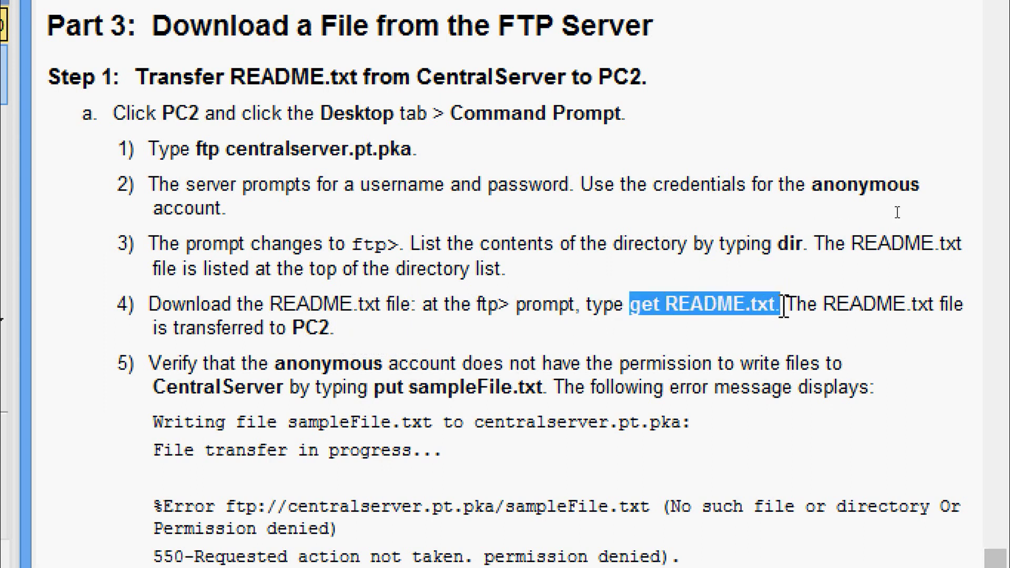
pyautogui.click(832, 341)
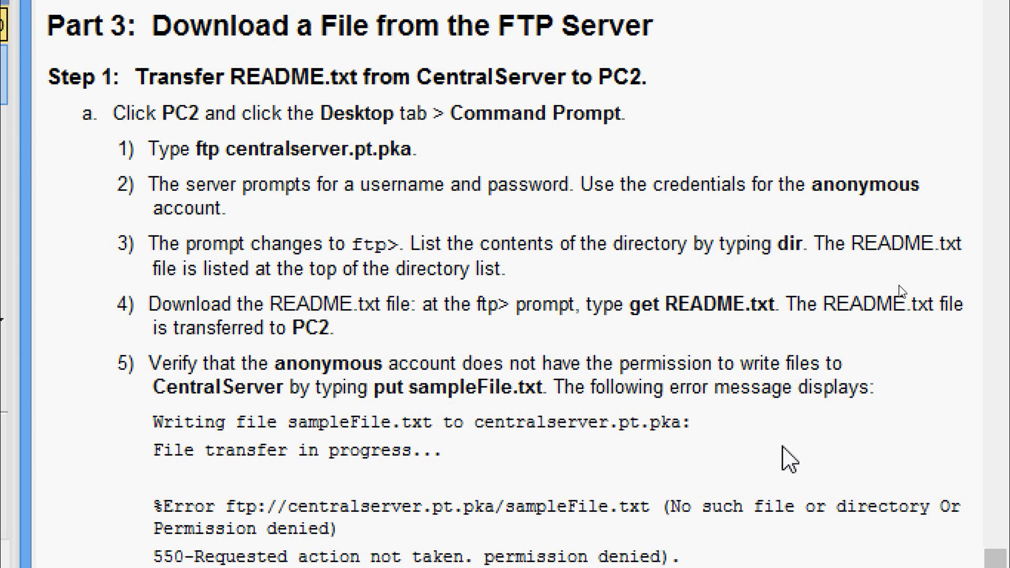
pyautogui.scroll(-3, 790, 497)
pyautogui.scroll(-5, 790, 497)
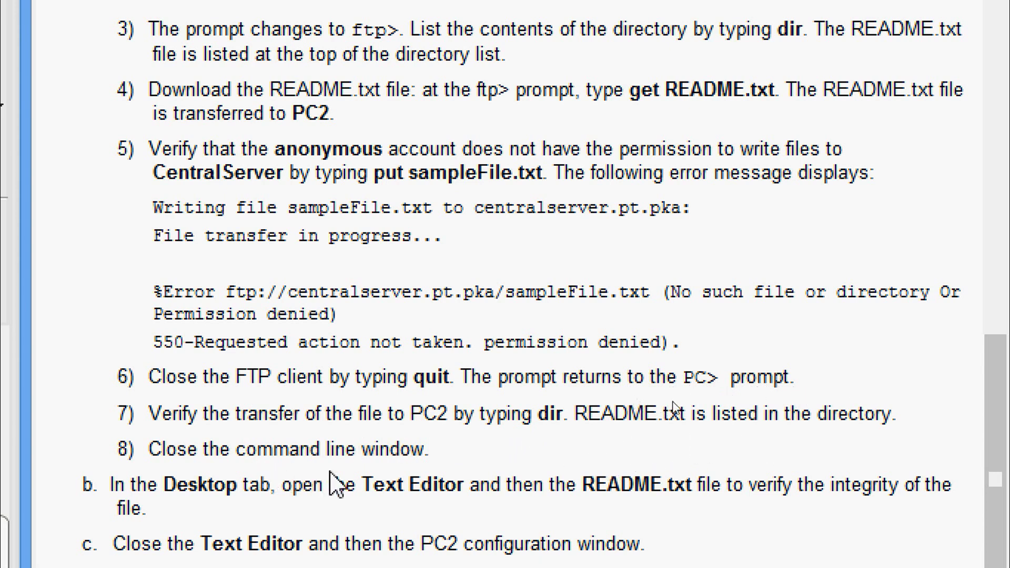
pyautogui.scroll(-1, 413, 470)
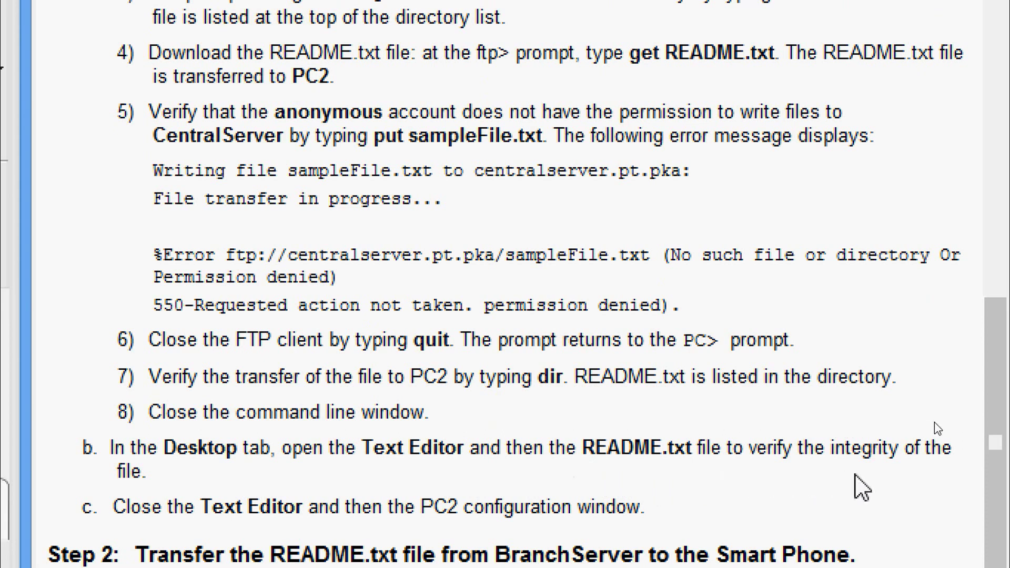
pyautogui.scroll(-1, 225, 500)
pyautogui.scroll(-1, 224, 500)
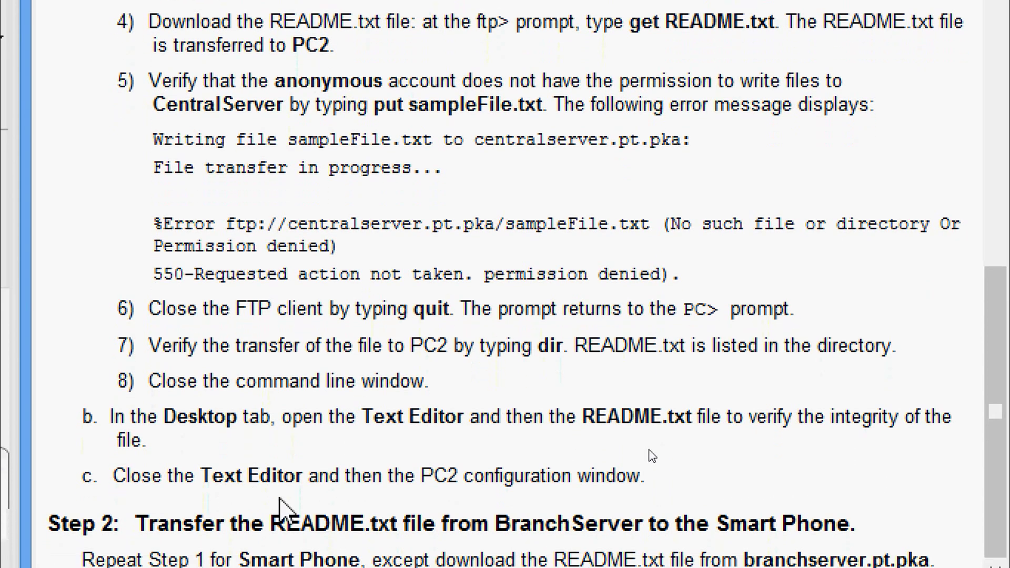
pyautogui.scroll(-1, 463, 507)
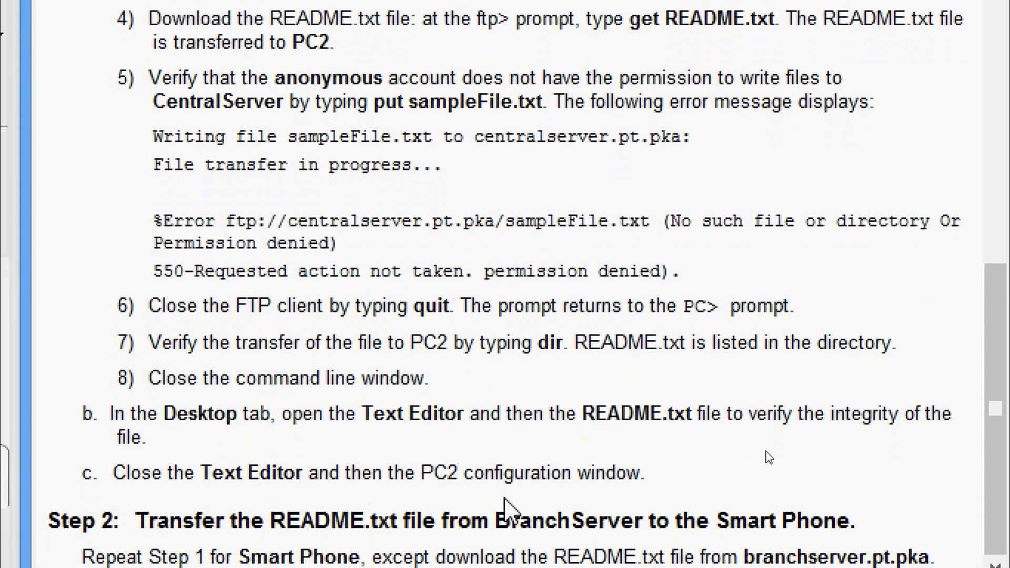
pyautogui.scroll(10, 840, 306)
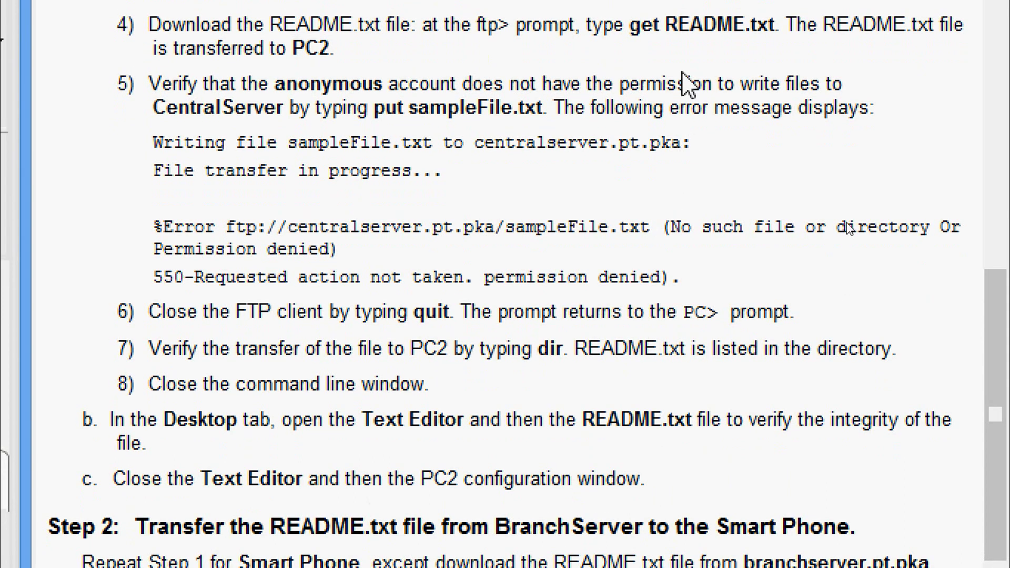
pyautogui.scroll(5, 840, 148)
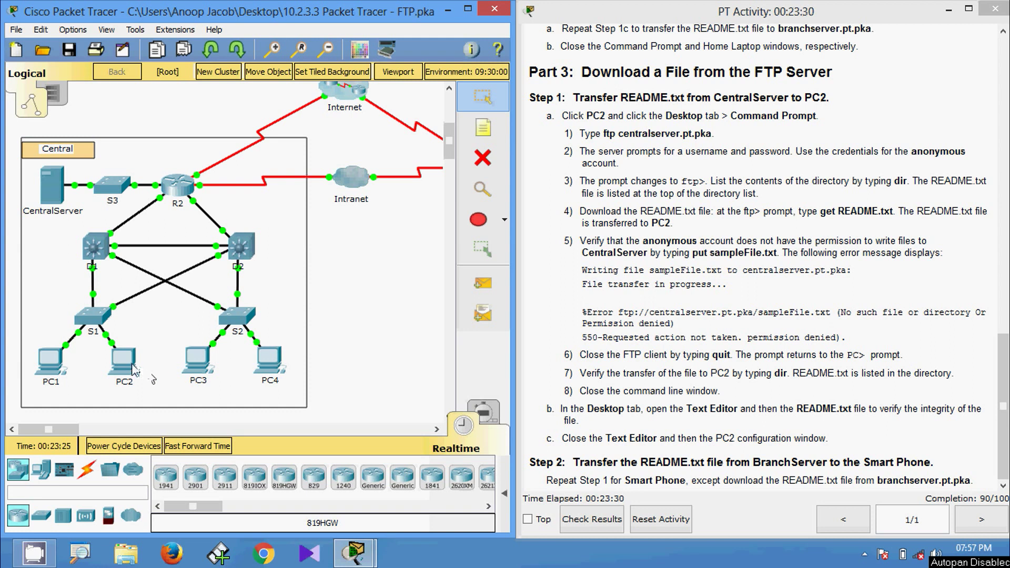
# Open PC2's Command Prompt from its Desktop applications
pyautogui.click(124, 362)
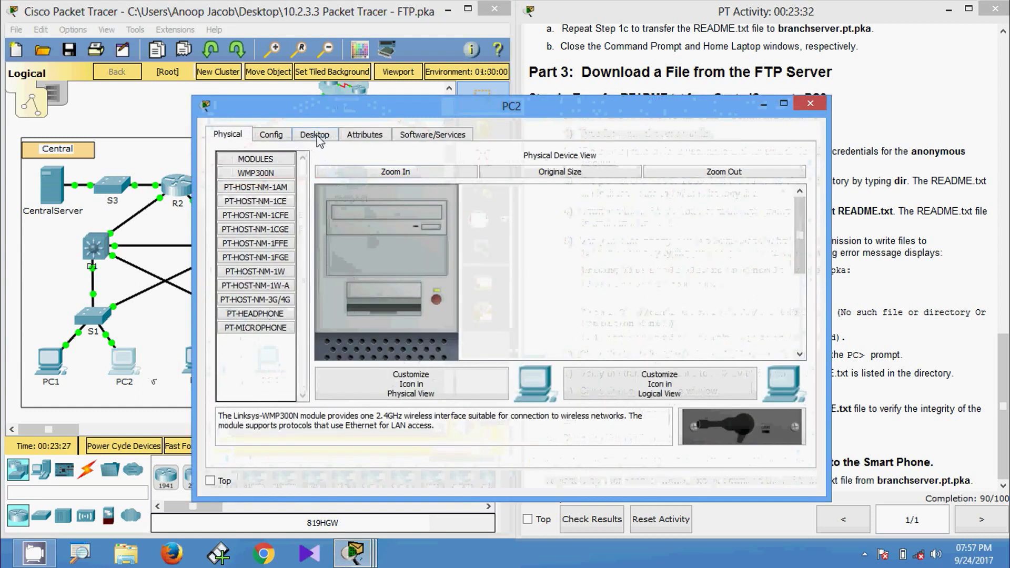
pyautogui.click(316, 135)
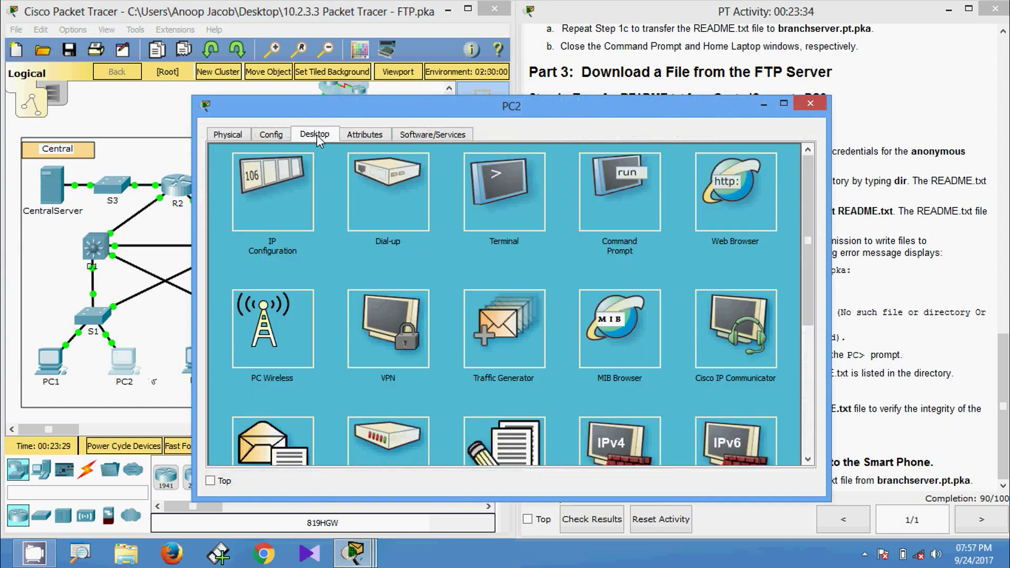
pyautogui.click(623, 217)
pyautogui.moveTo(531, 117); pyautogui.dragTo(526, 94)
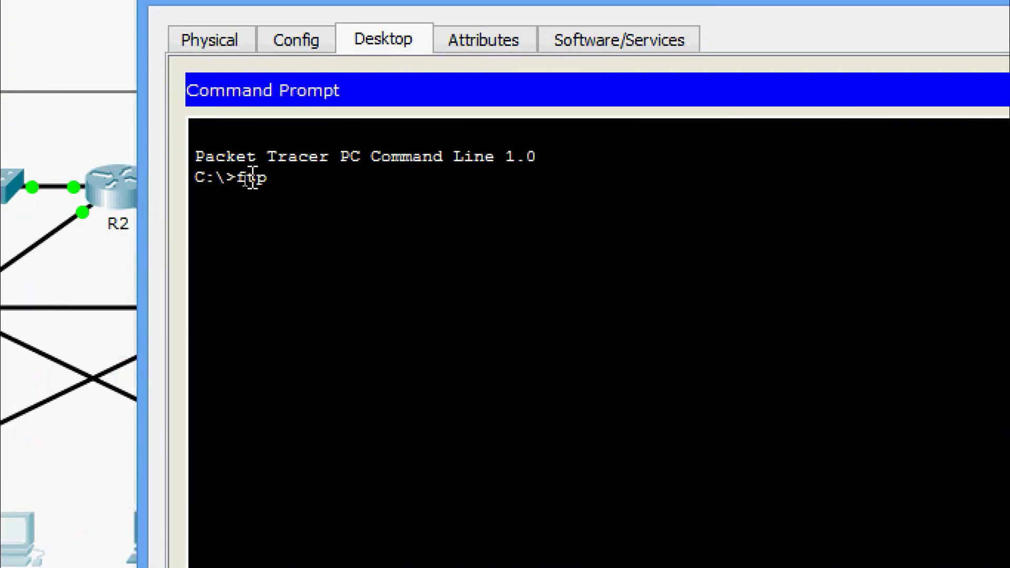
# Connect to ftp centralserver.pt.pka and log in as the anonymous user
pyautogui.write('server.pt.pka')
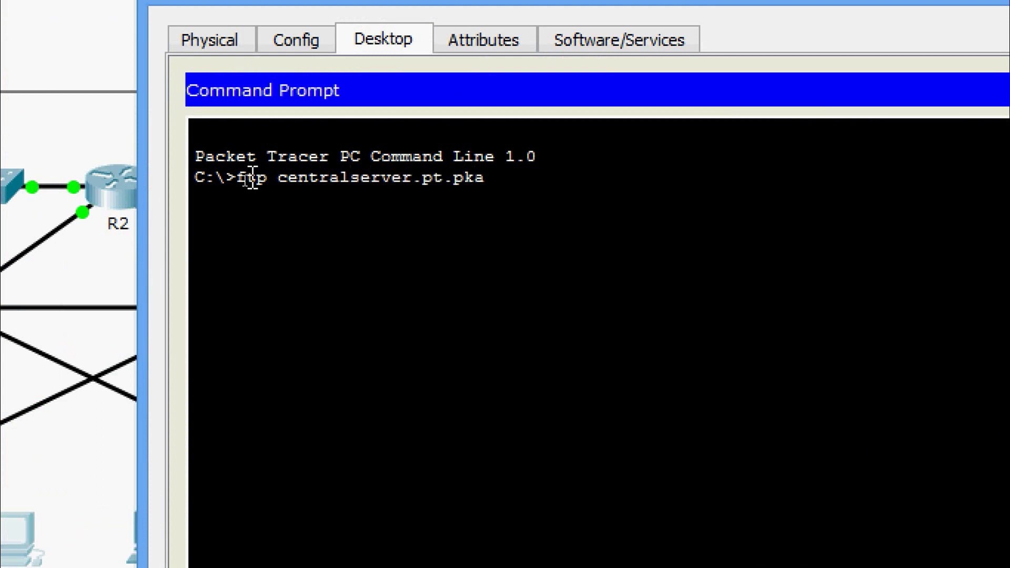
pyautogui.press('Return')
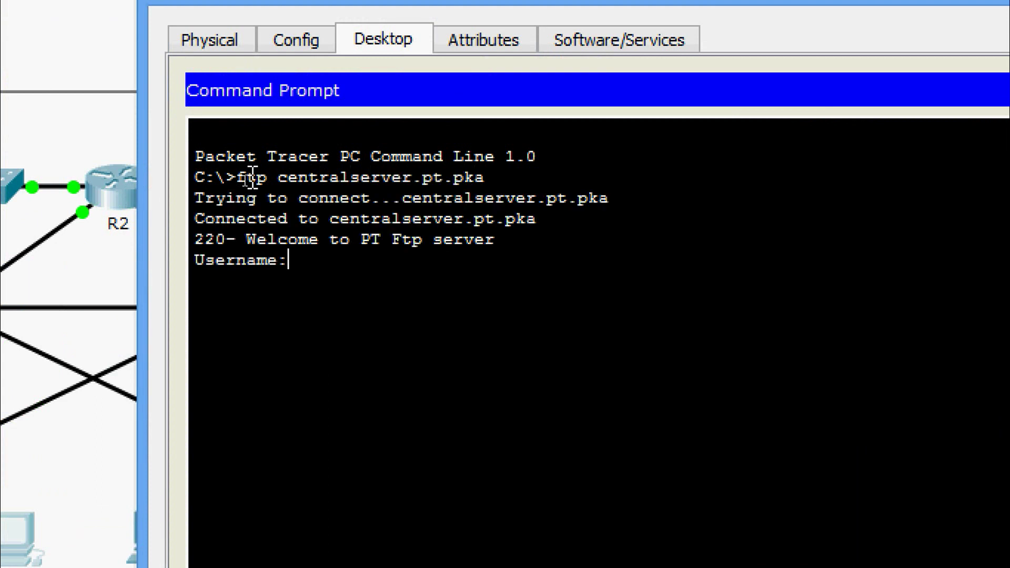
pyautogui.write('anonymous')
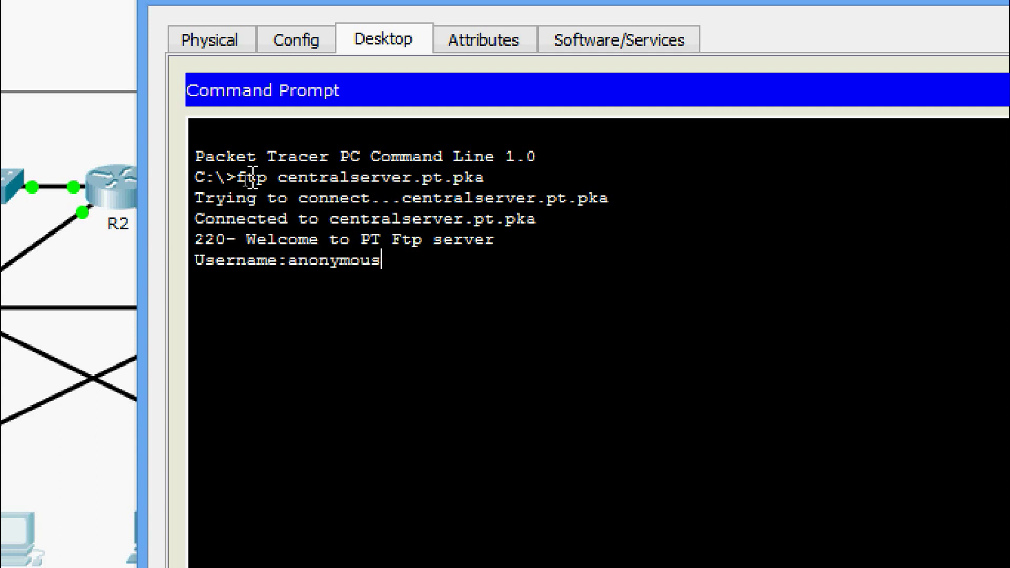
pyautogui.press('Return')
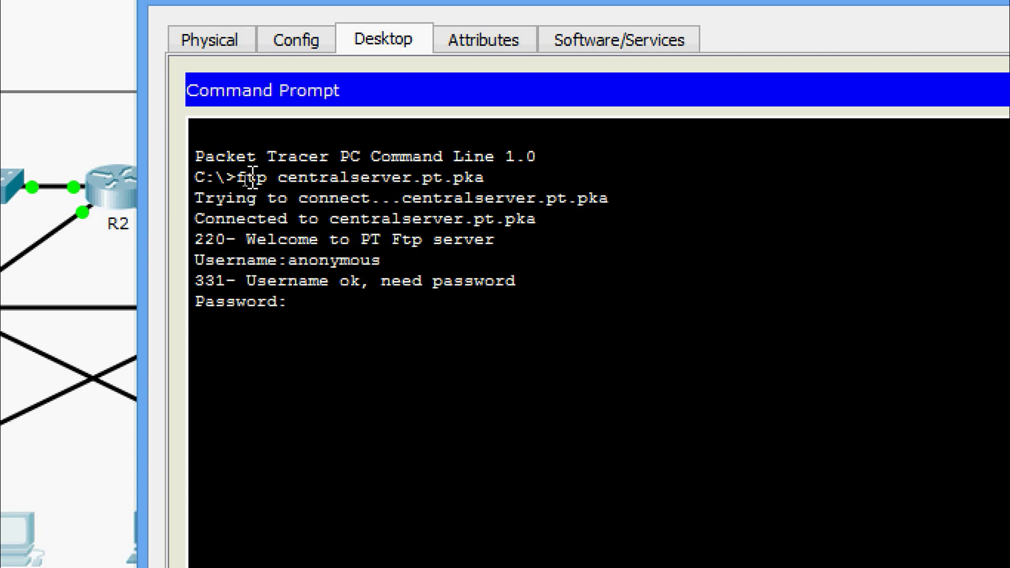
pyautogui.press('Return')
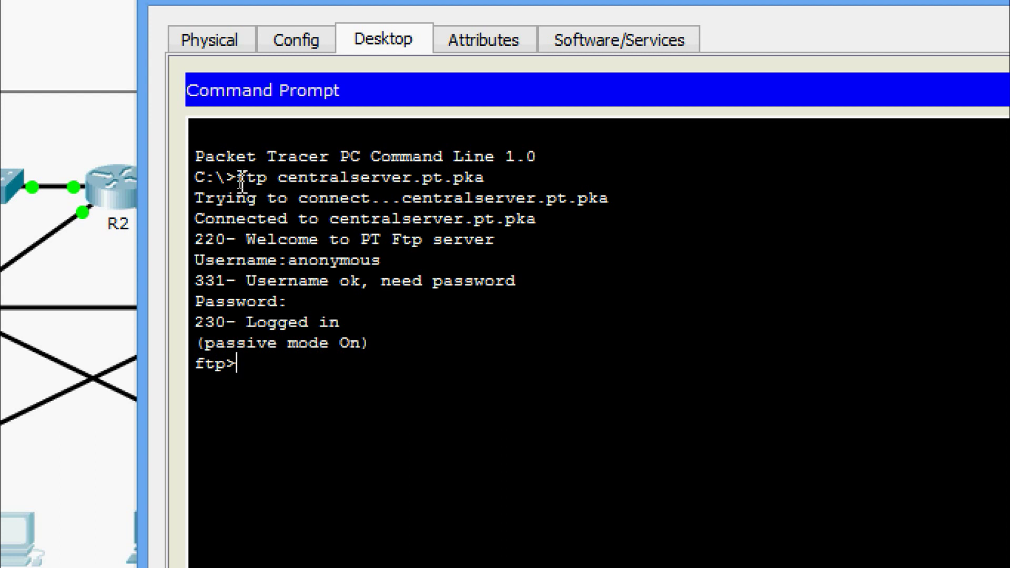
# List the central FTP server's files with dir, noting README.txt
pyautogui.write('dir')
pyautogui.press('Return')
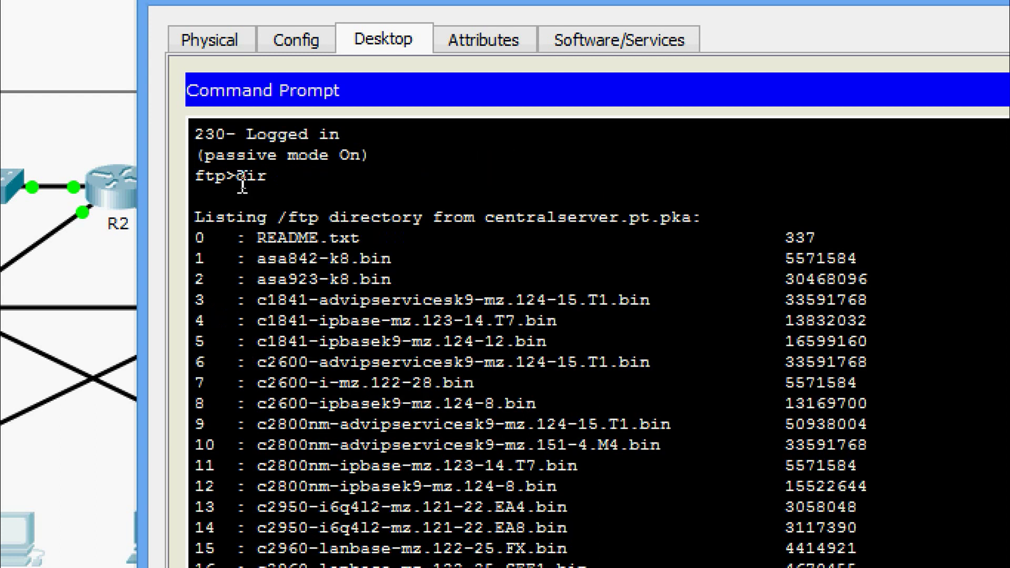
pyautogui.moveTo(256, 238); pyautogui.dragTo(363, 241)
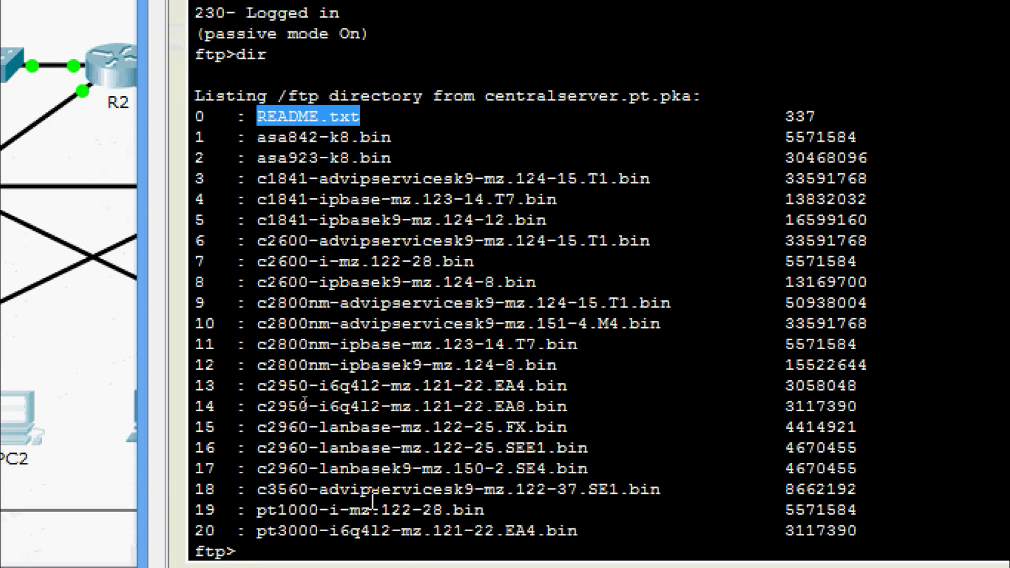
pyautogui.click(363, 536)
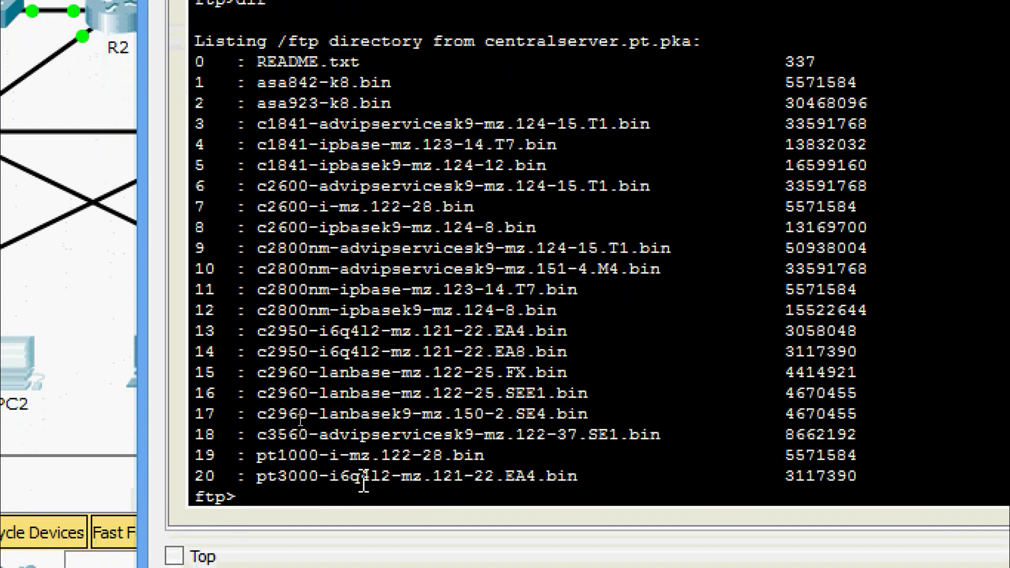
# Download README.txt (337 bytes) to PC2 with get README.txt
pyautogui.write('get README')
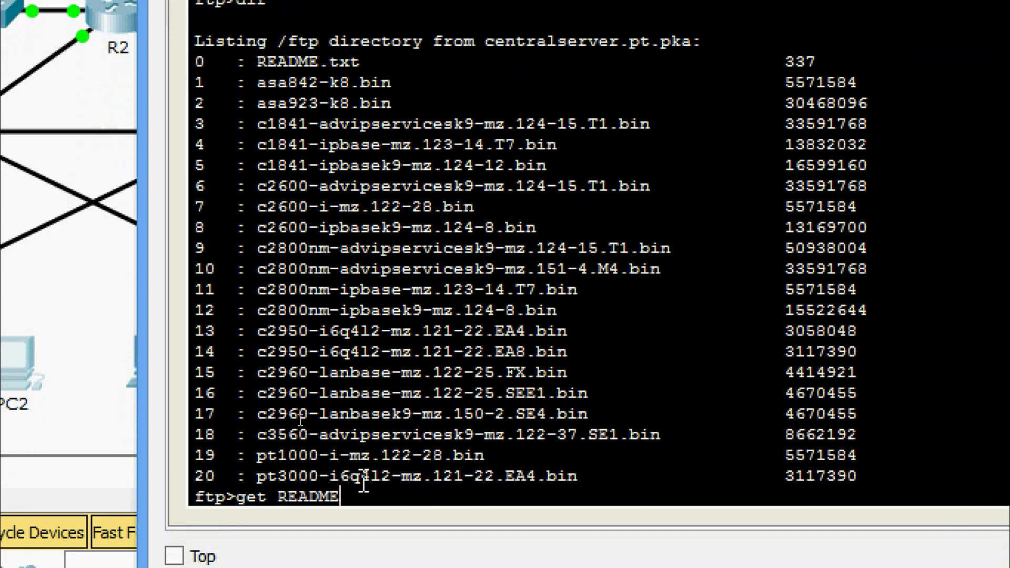
pyautogui.write('.txt')
pyautogui.press('Return')
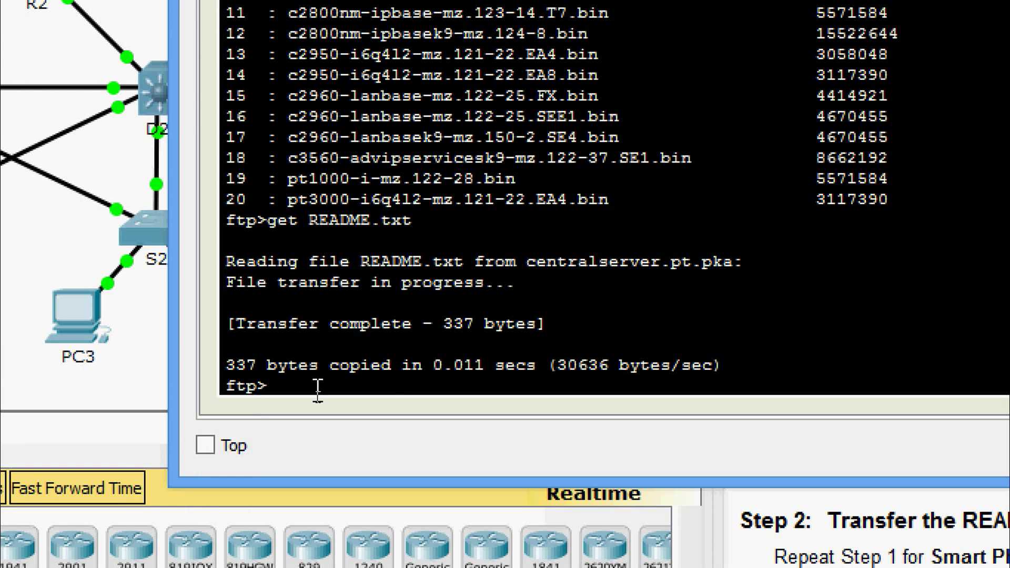
pyautogui.write('put samp')
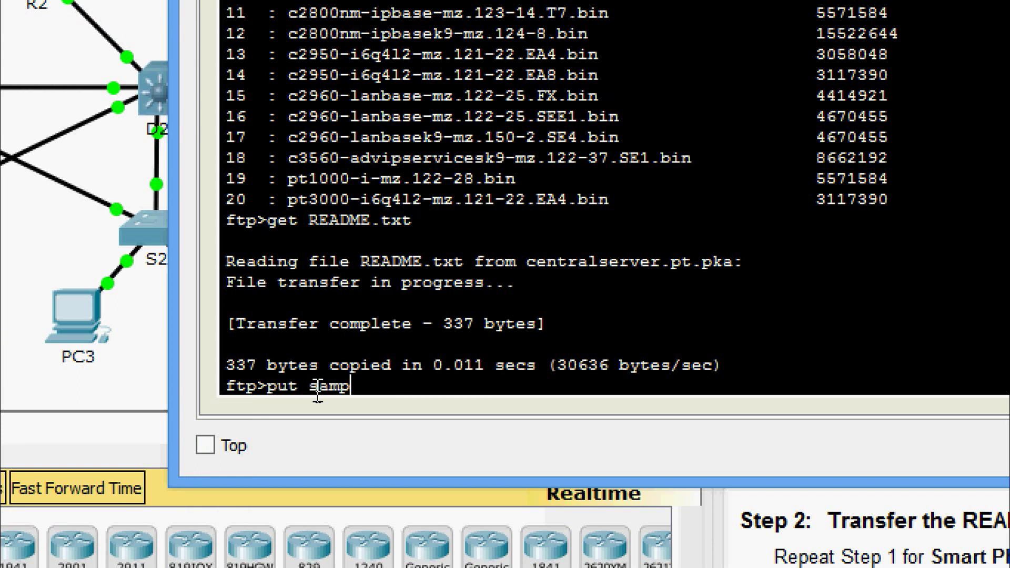
pyautogui.write('leFile.txt')
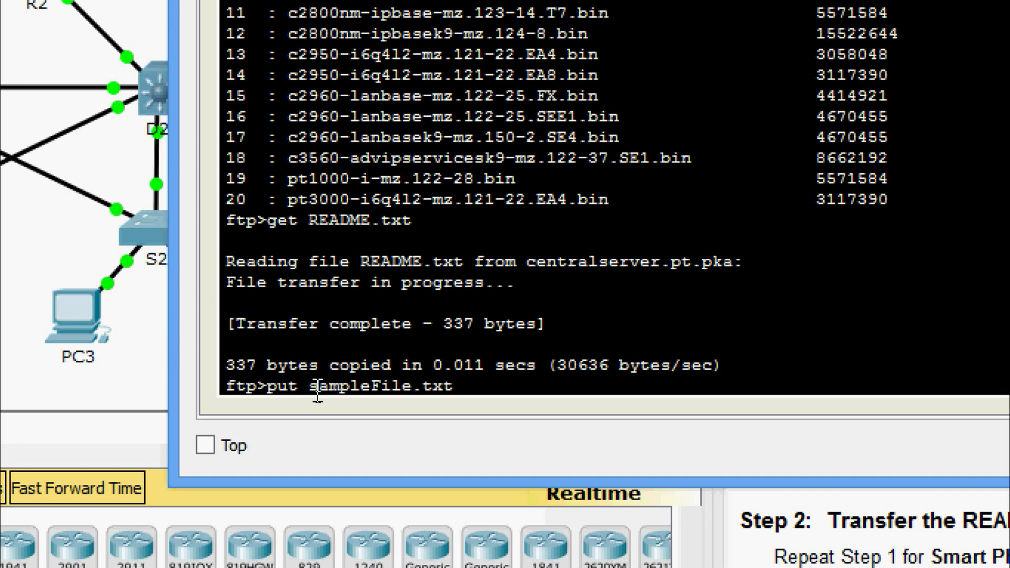
# Attempt put sampleFile.txt, see permission denied, then quit the FTP session
pyautogui.press('Return')
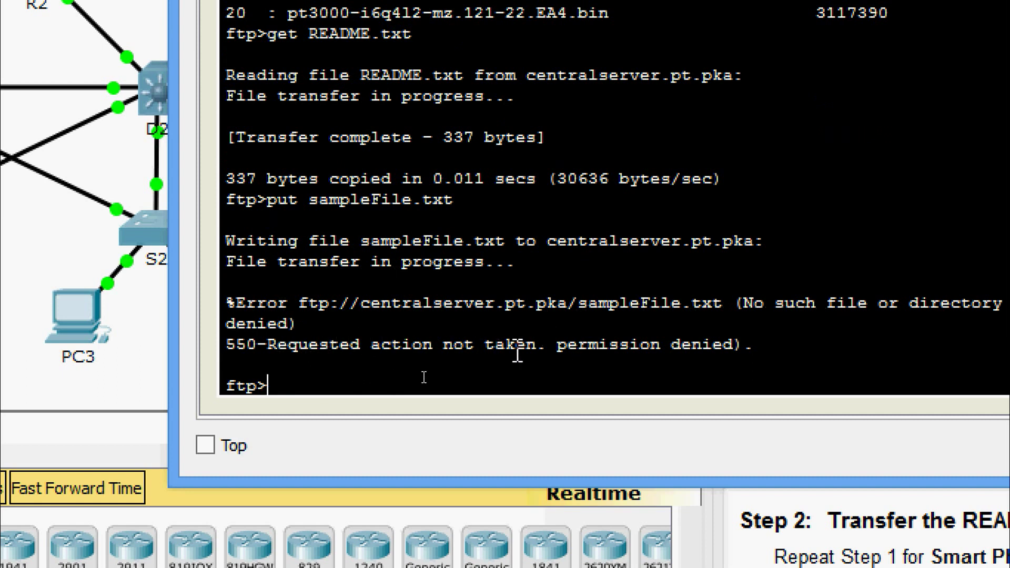
pyautogui.moveTo(734, 345); pyautogui.dragTo(486, 341)
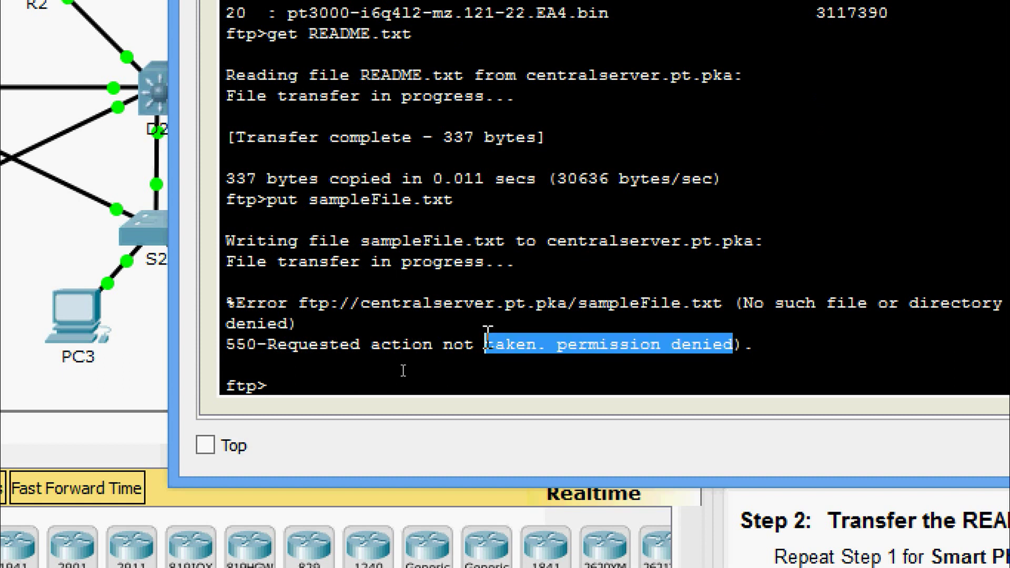
pyautogui.click(293, 370)
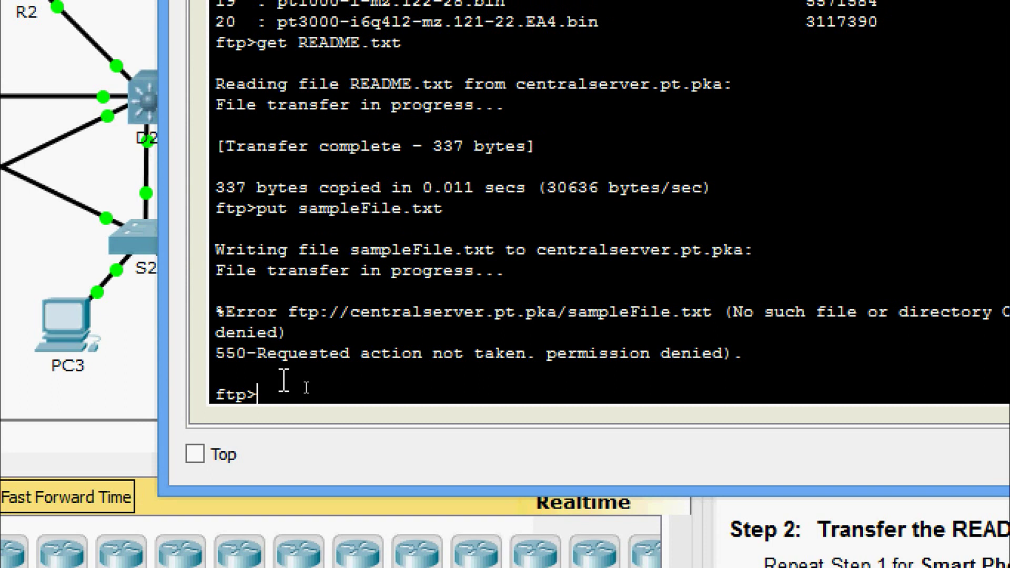
pyautogui.write('quit')
pyautogui.press('Return')
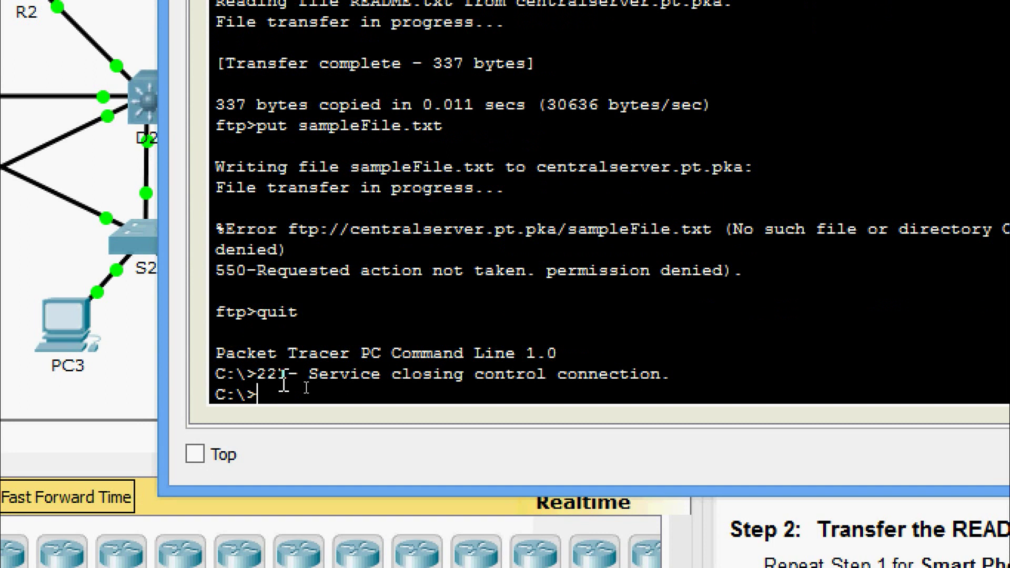
# Run dir on PC2 to confirm README.txt (337 bytes) is stored locally
pyautogui.write('dir')
pyautogui.press('Return')
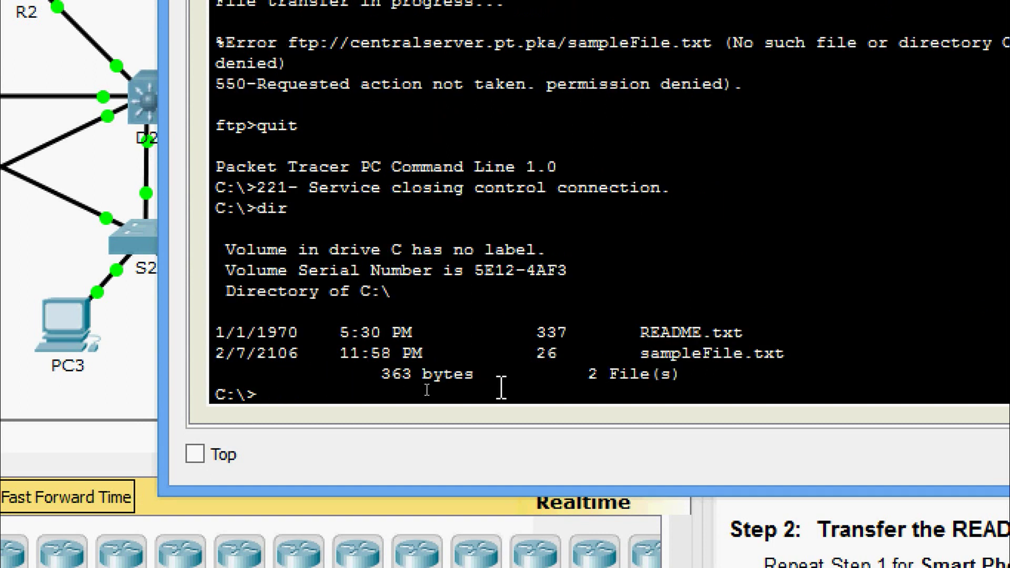
pyautogui.moveTo(639, 332); pyautogui.dragTo(757, 335)
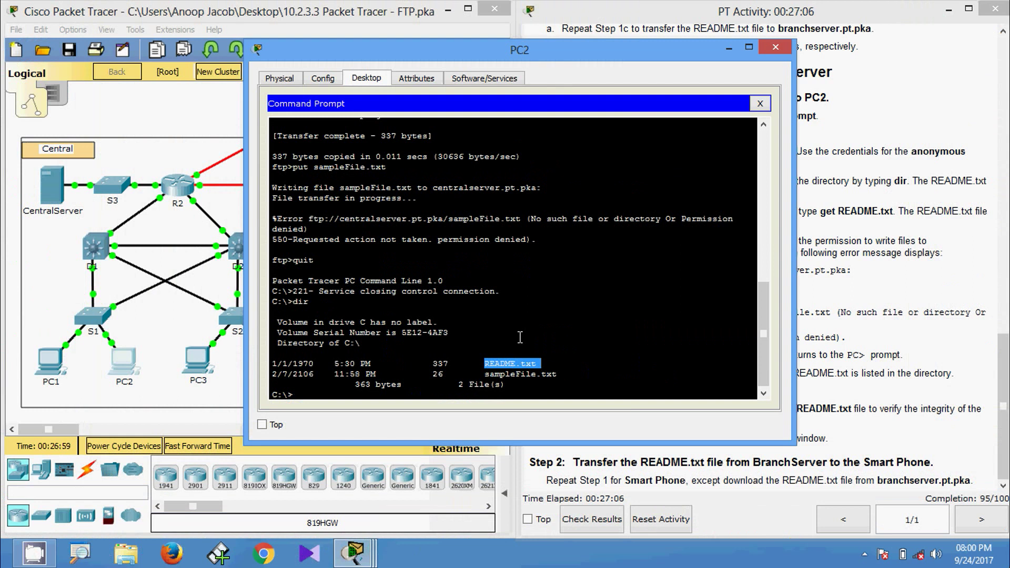
# Open README.txt from PC2's drive in the Text Editor to view its contents
pyautogui.click(759, 103)
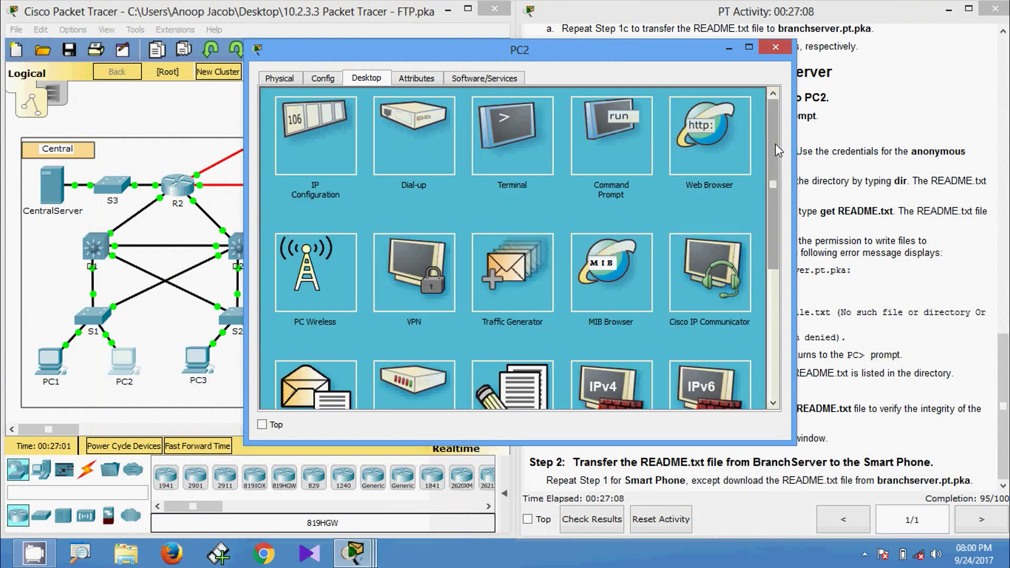
pyautogui.scroll(-5, 705, 235)
pyautogui.click(514, 221)
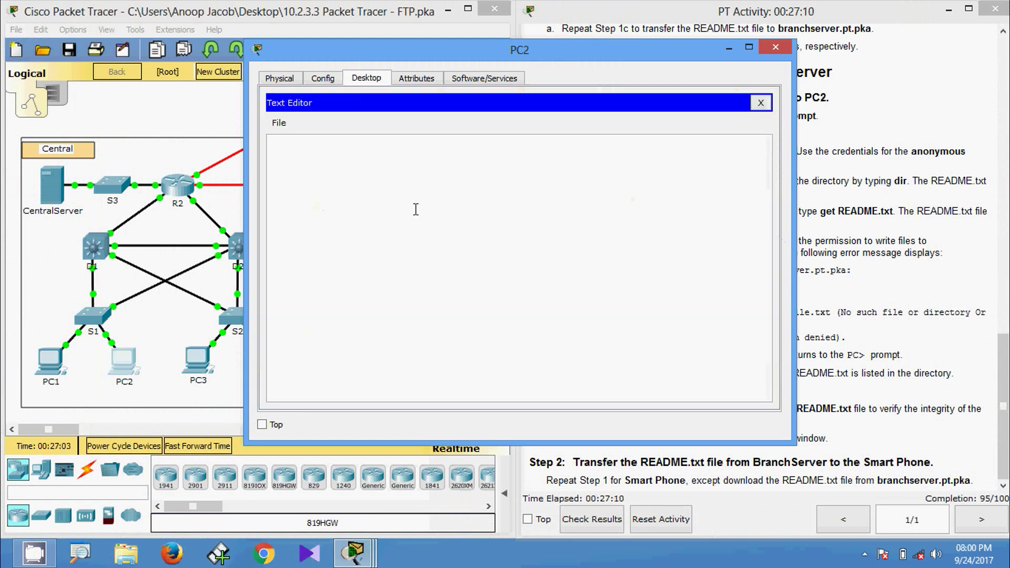
pyautogui.click(278, 123)
pyautogui.click(311, 159)
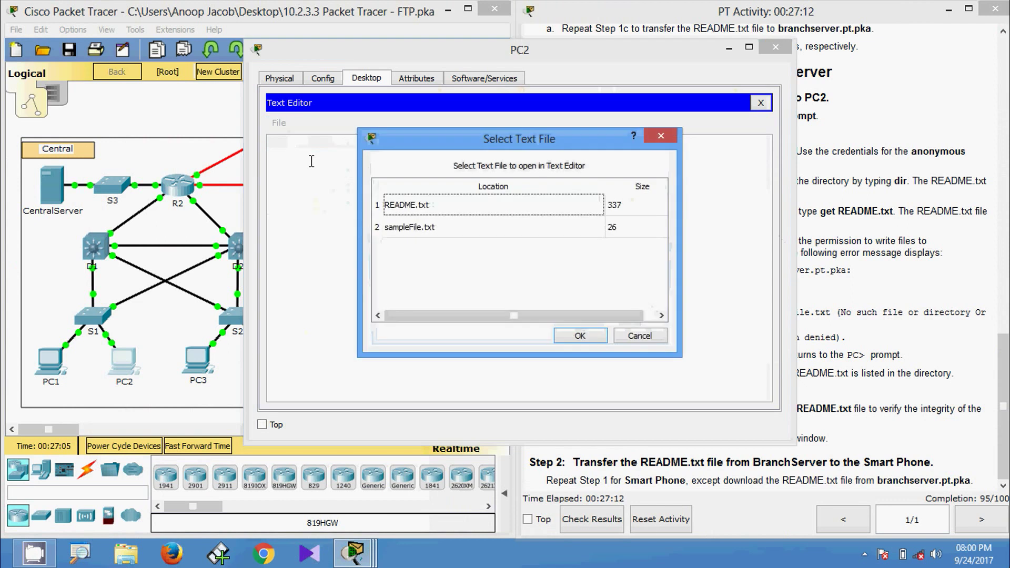
pyautogui.click(408, 208)
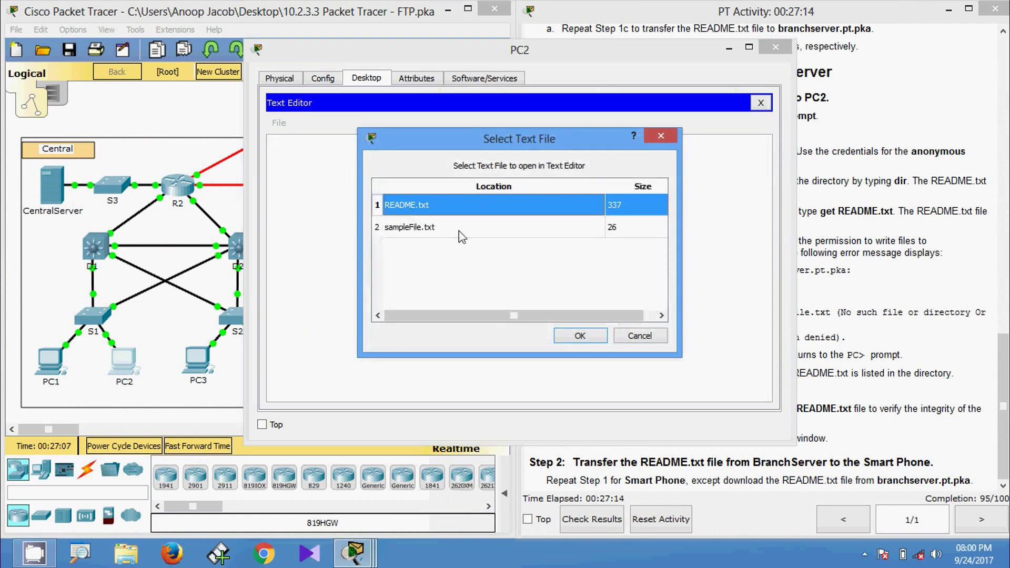
pyautogui.click(577, 335)
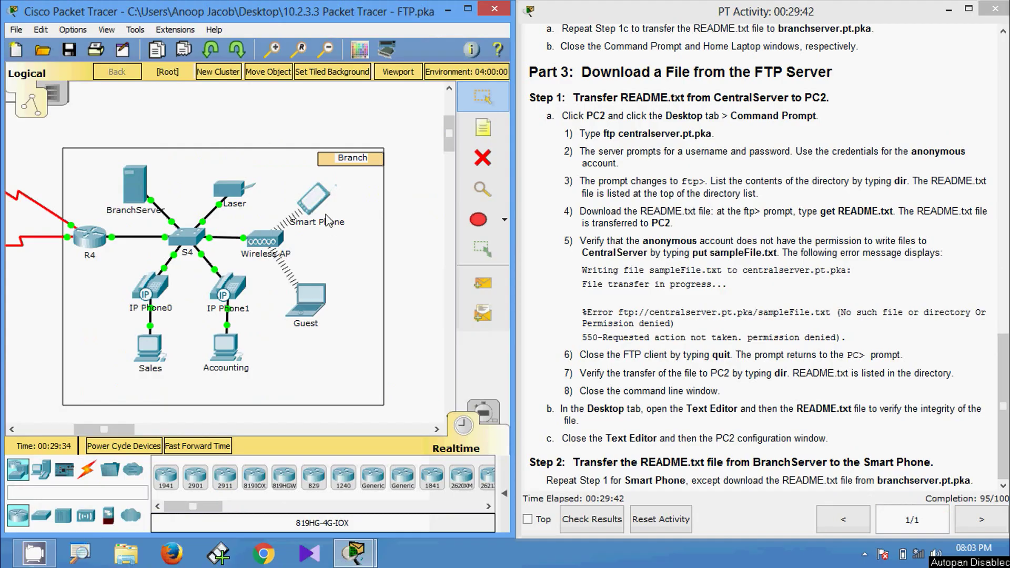
# From the Smart Phone's Command Prompt, run ftp branchserver.pt.pka and log in as anonymous
pyautogui.click(312, 201)
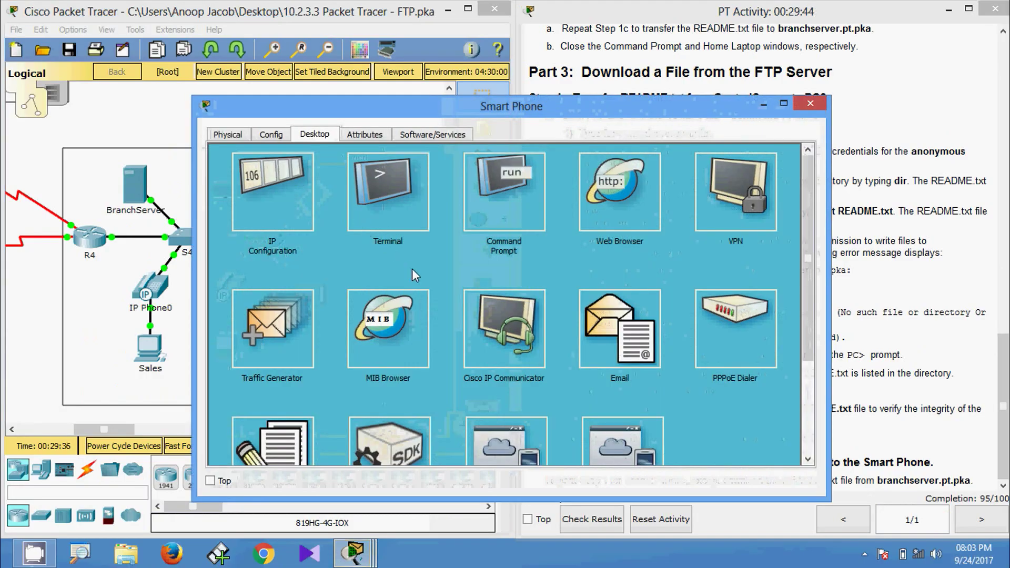
pyautogui.click(494, 209)
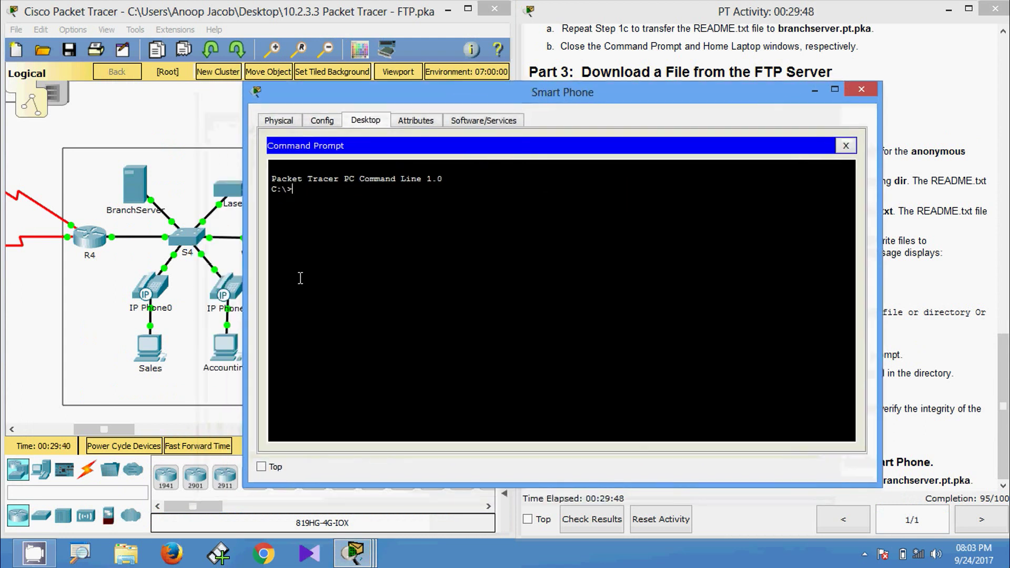
pyautogui.write('ftp ')
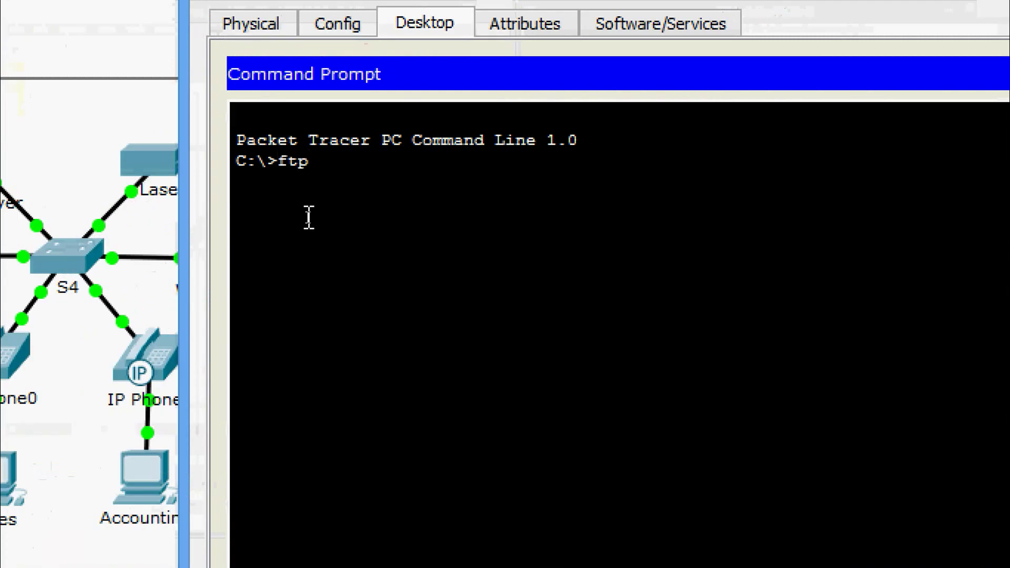
pyautogui.write('branc')
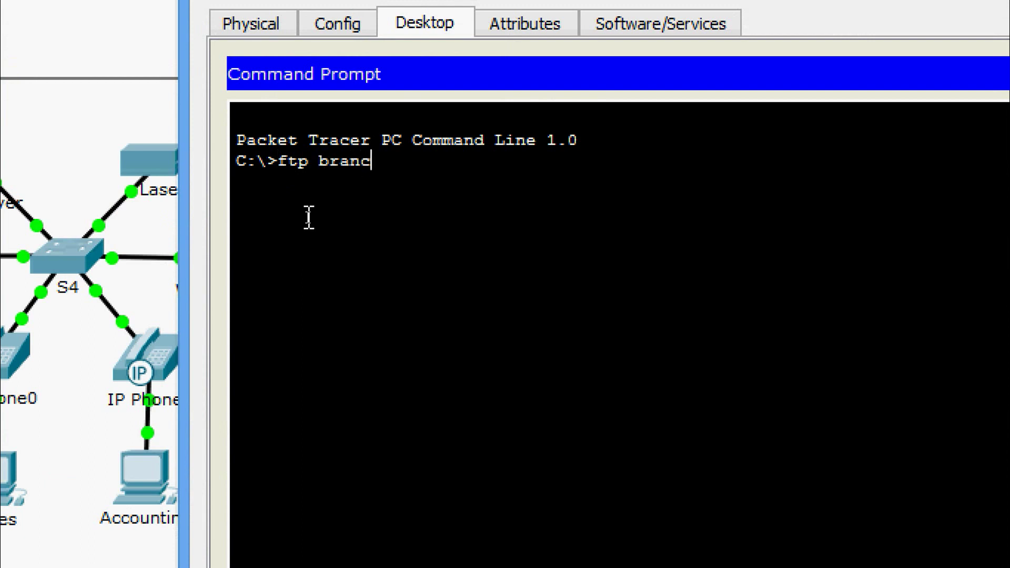
pyautogui.write('hserver')
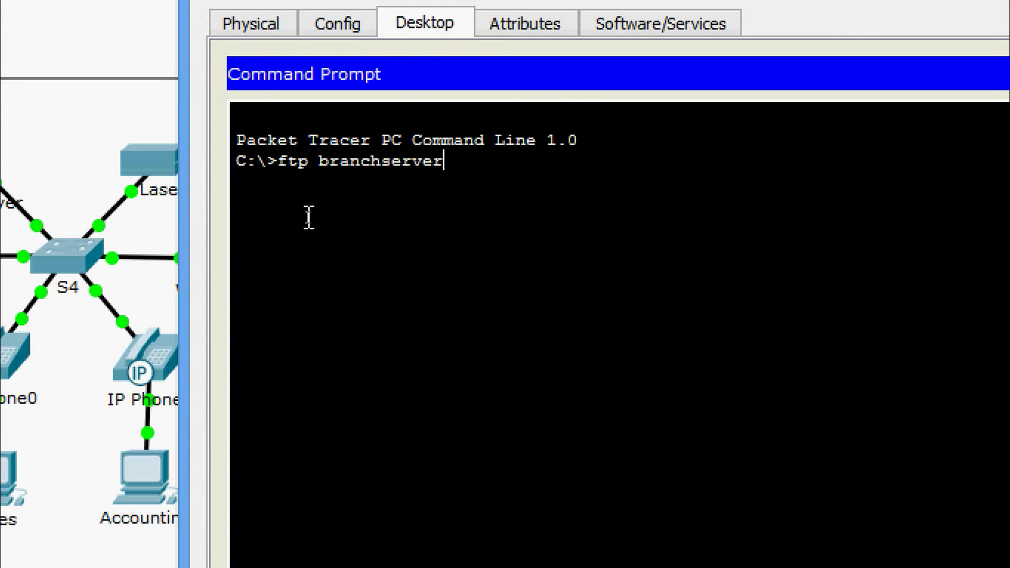
pyautogui.write('.pt.pka')
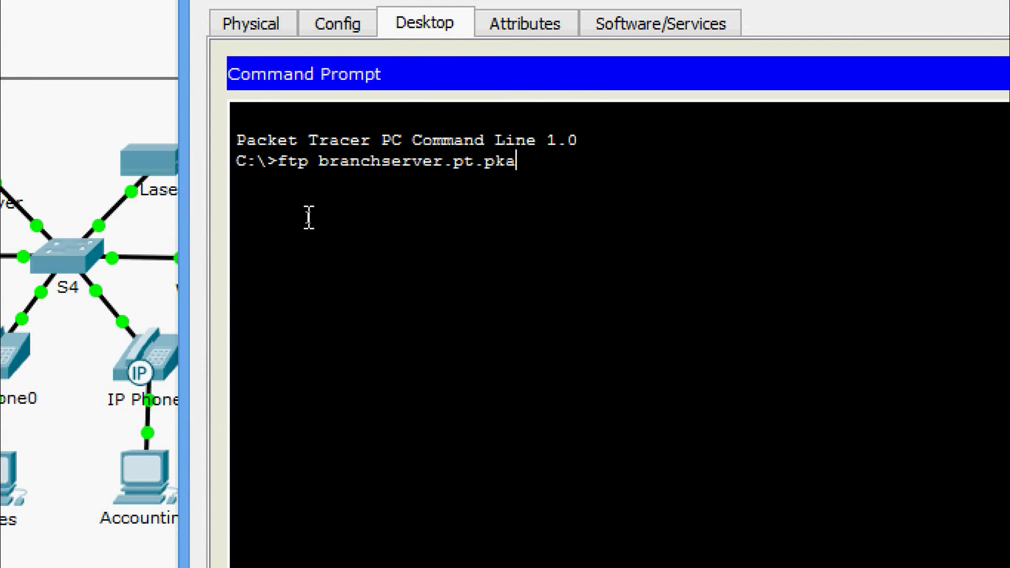
pyautogui.press('Return')
pyautogui.write('anonymous')
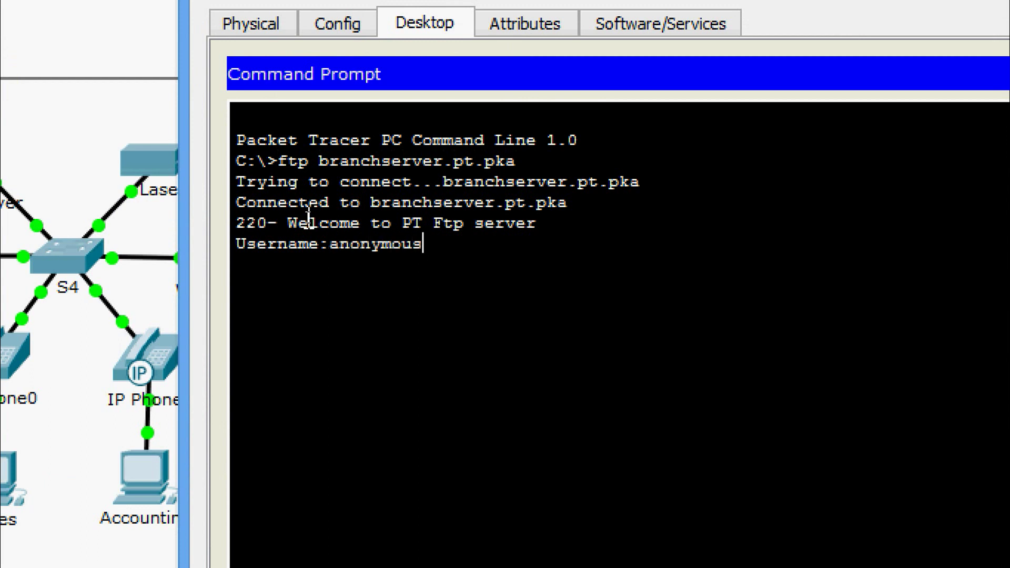
pyautogui.press('Return')
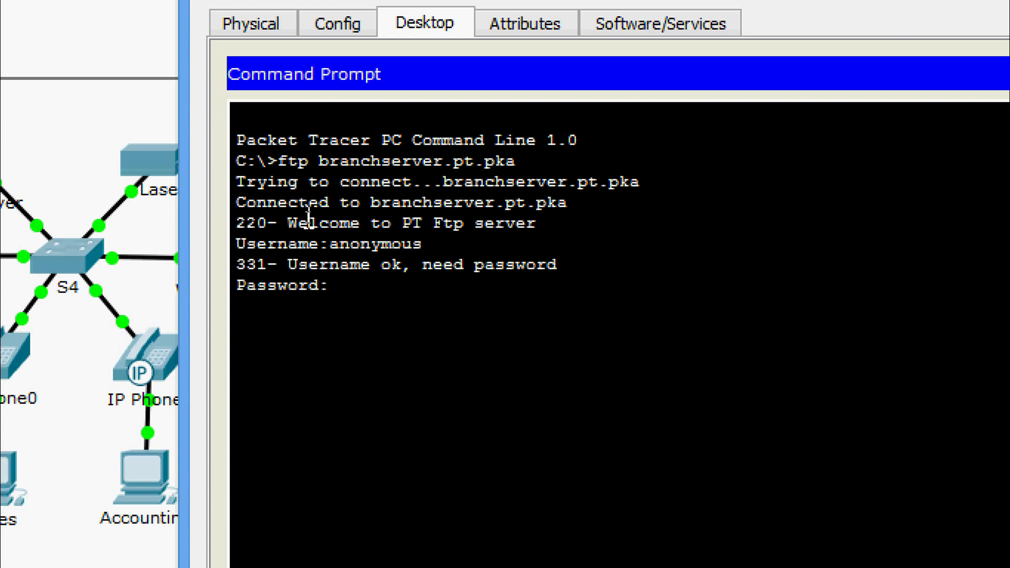
pyautogui.press('Return')
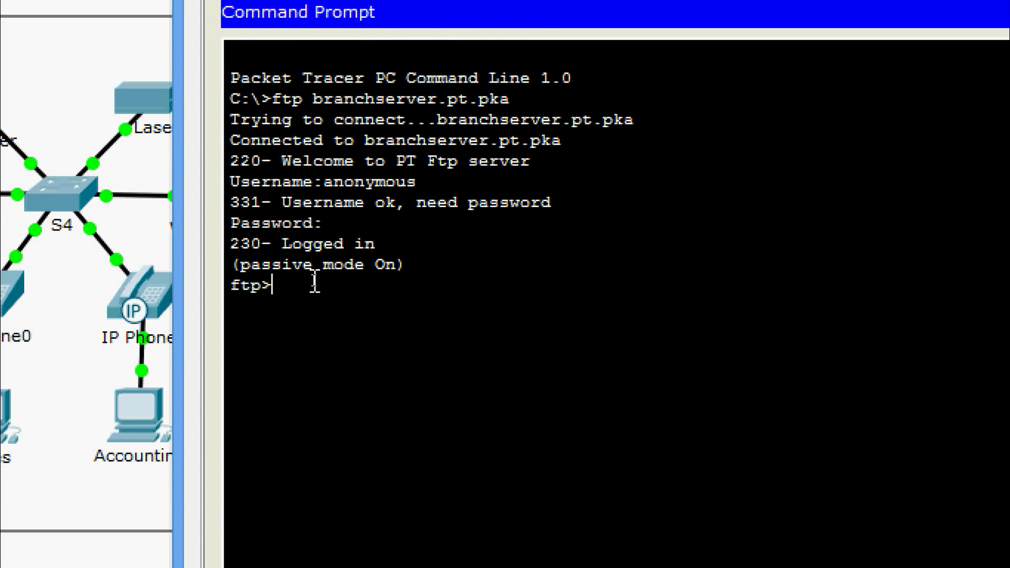
# Get README.txt (337 bytes) over FTP, then run dir to list the server's 21 files
pyautogui.write('get README')
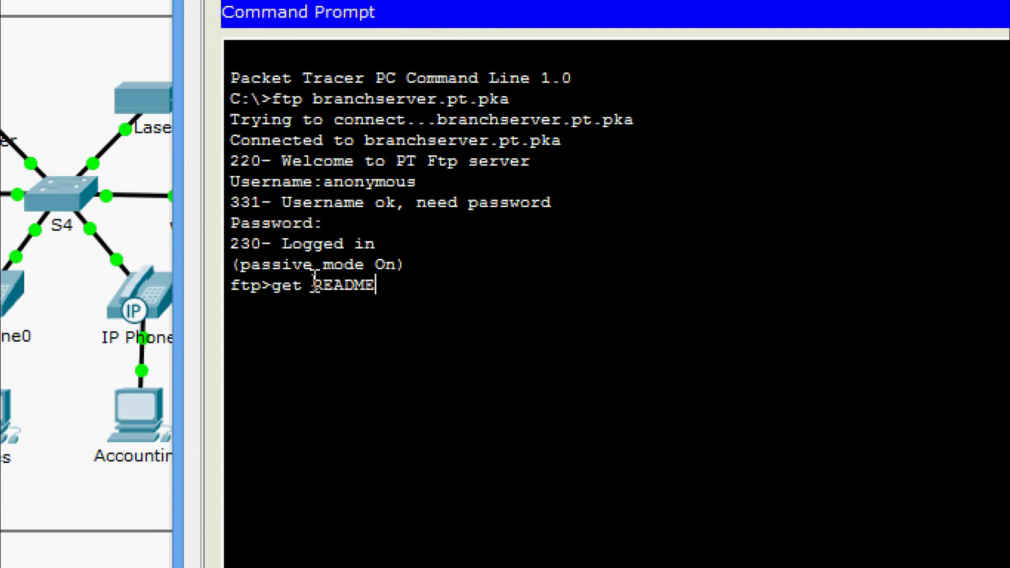
pyautogui.write('.txt')
pyautogui.press('Return')
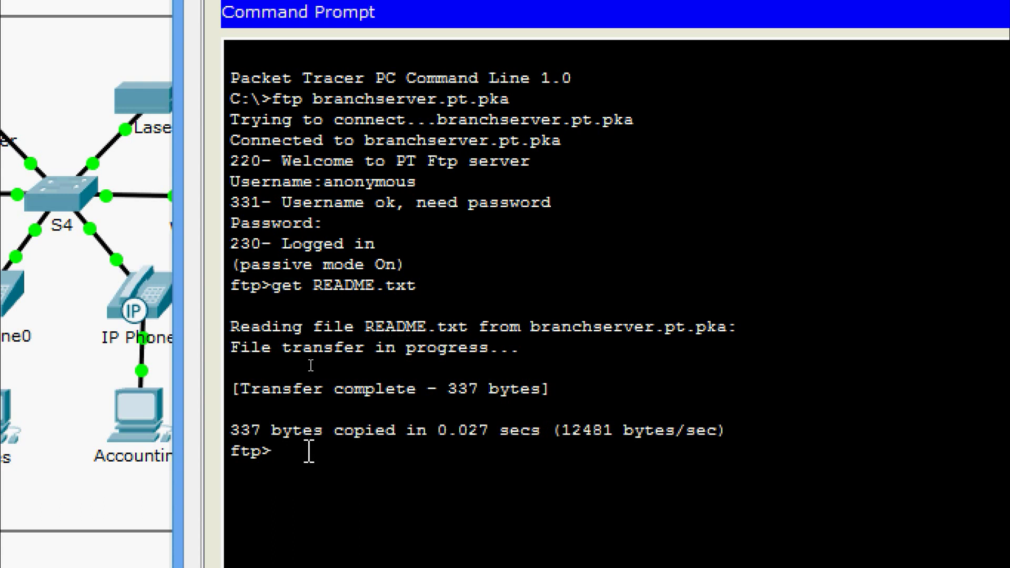
pyautogui.write('dir')
pyautogui.press('BackSpace')
pyautogui.press('BackSpace')
pyautogui.press('BackSpace')
pyautogui.write('dir')
pyautogui.press('Return')
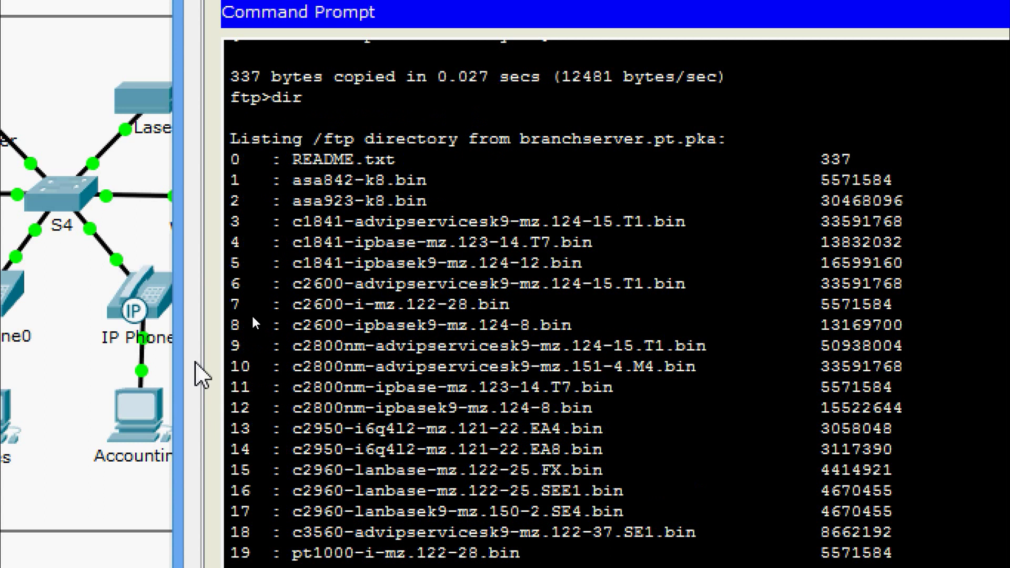
pyautogui.moveTo(282, 159); pyautogui.dragTo(415, 163)
pyautogui.click(416, 160)
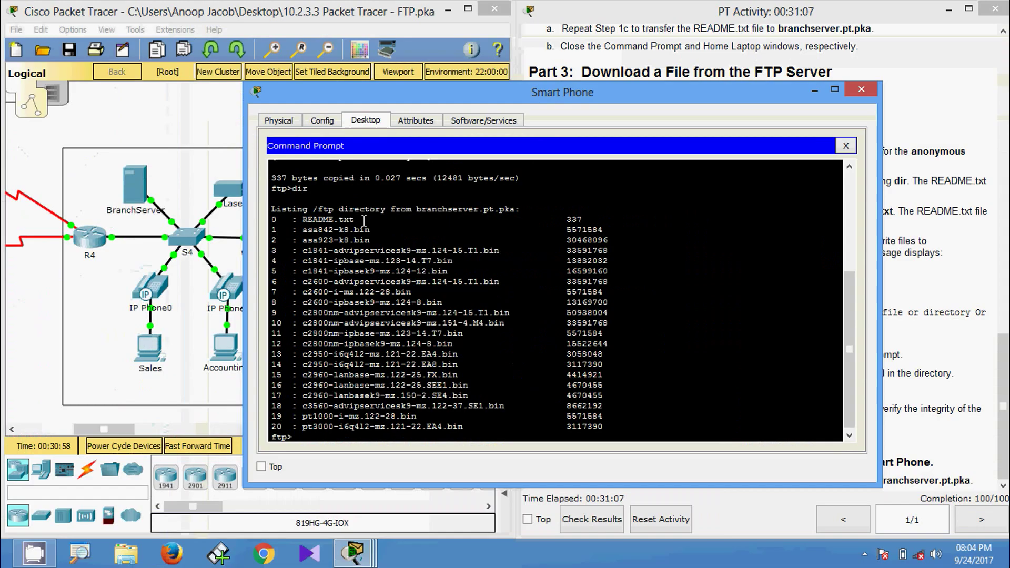
pyautogui.scroll(-1, 363, 321)
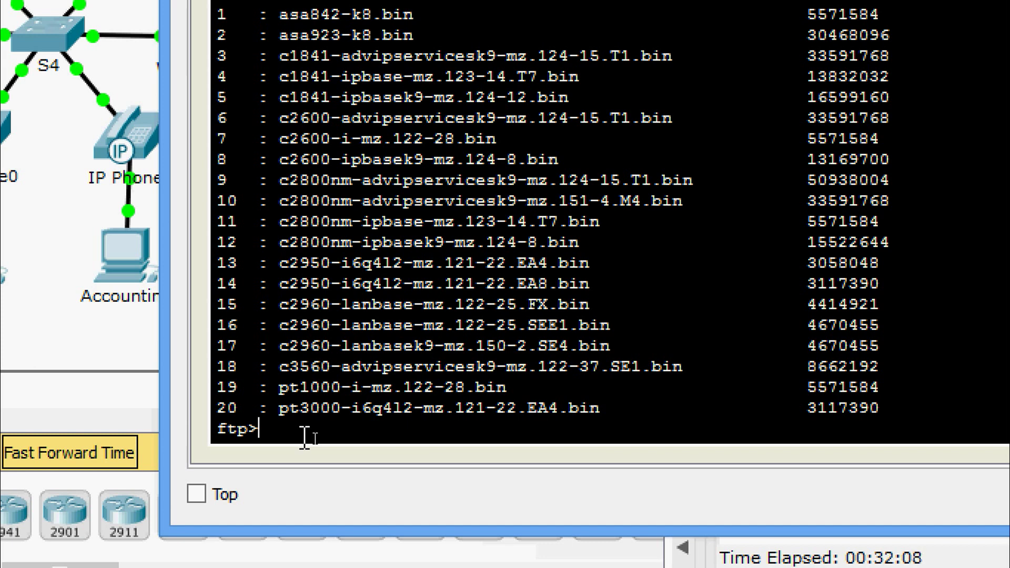
# Try uploading sampleFile.txt with put and confirm the server returns permission denied
pyautogui.write('p')
pyautogui.write('ut wam')
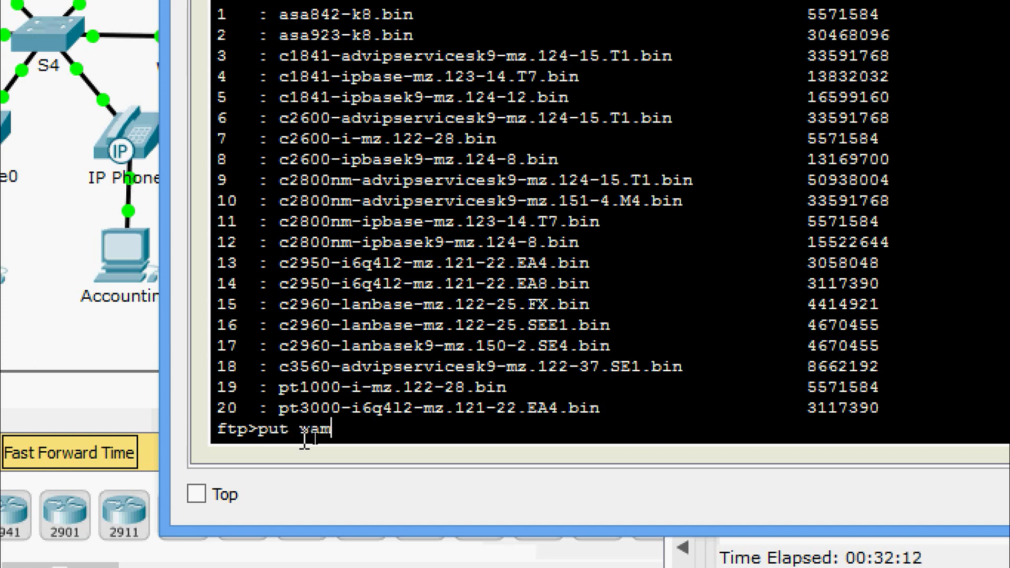
pyautogui.write('pelFile.txt')
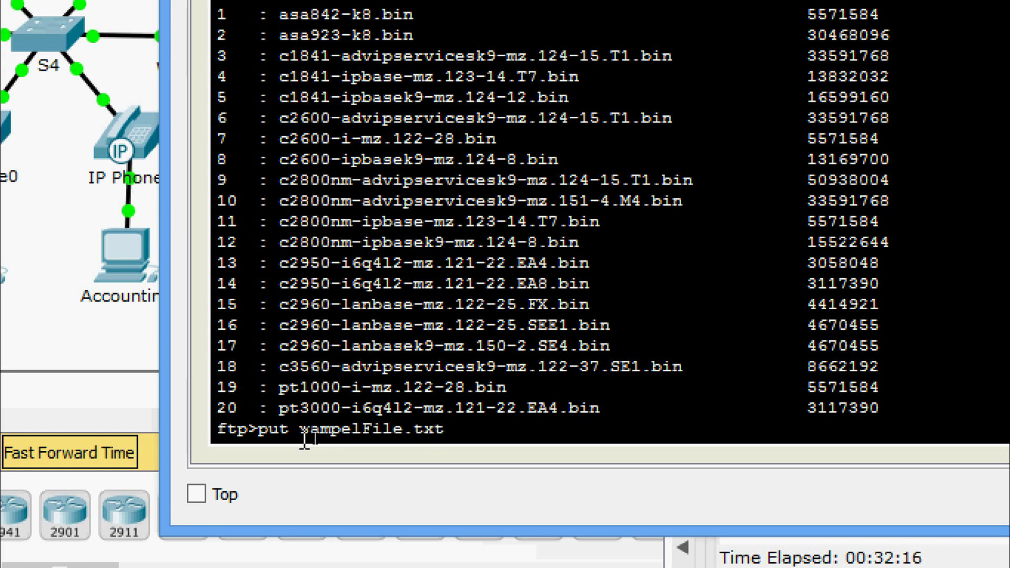
pyautogui.press('Return')
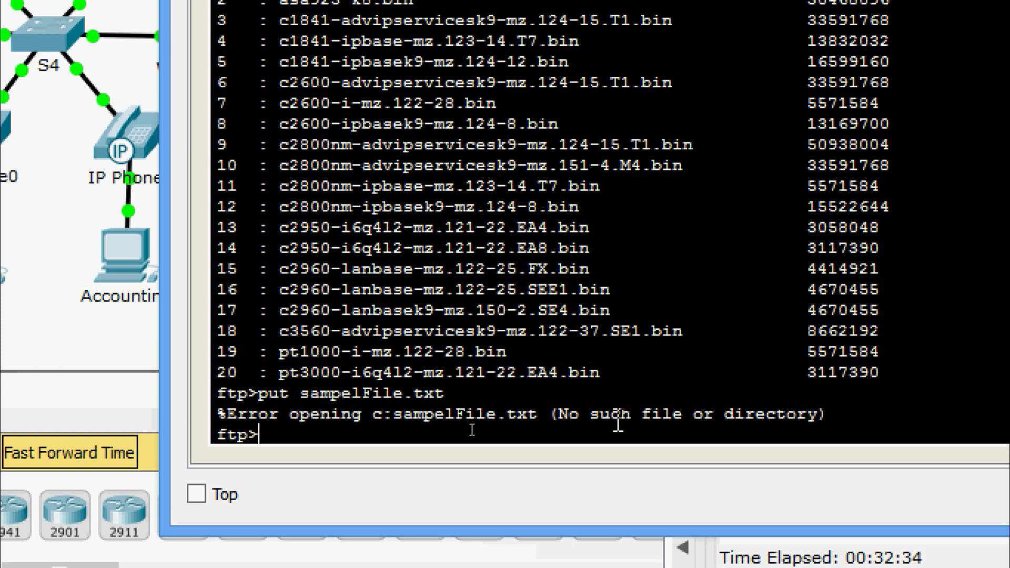
pyautogui.write('put sample')
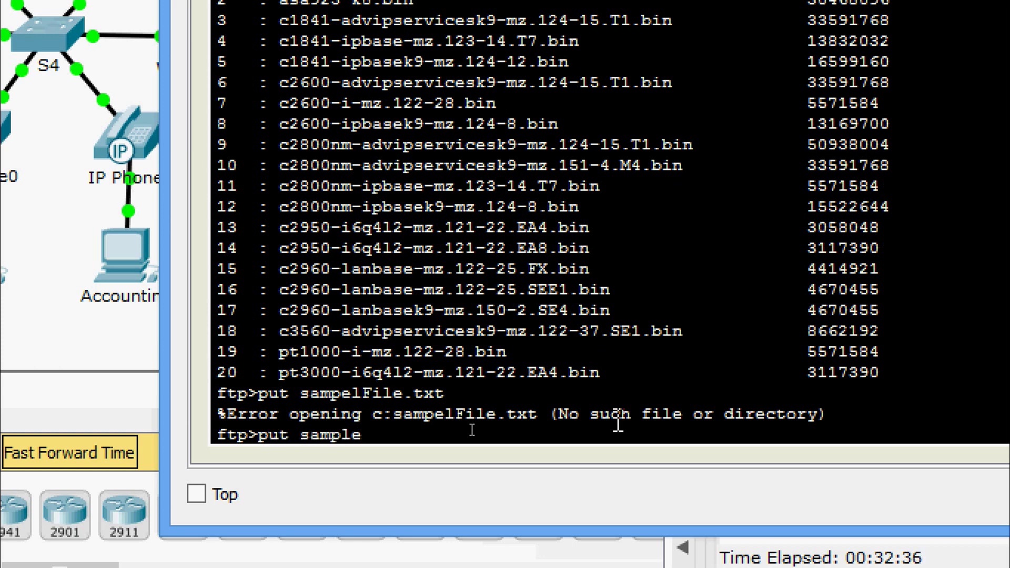
pyautogui.write('File.txt')
pyautogui.press('Return')
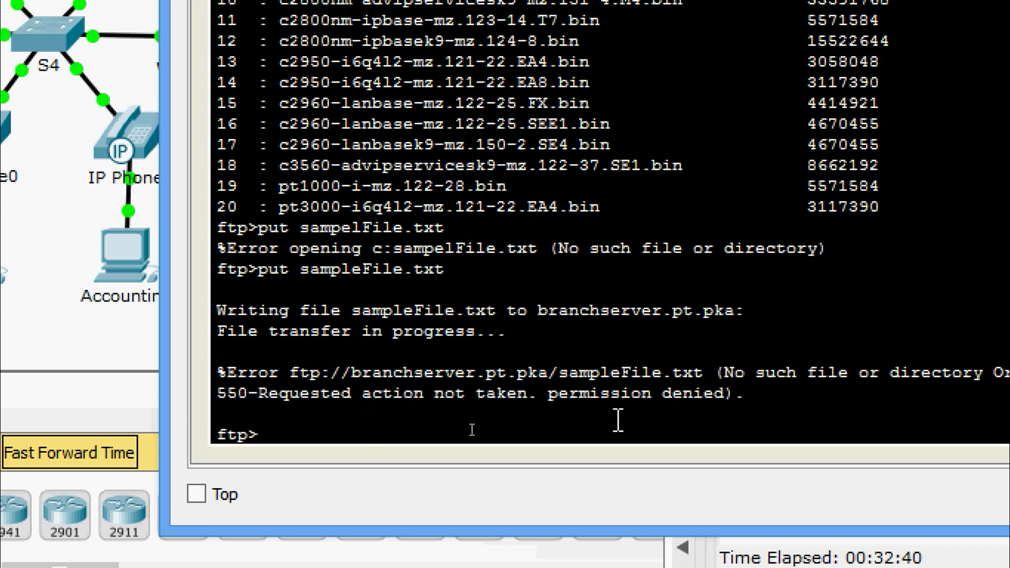
pyautogui.moveTo(549, 394); pyautogui.dragTo(738, 394)
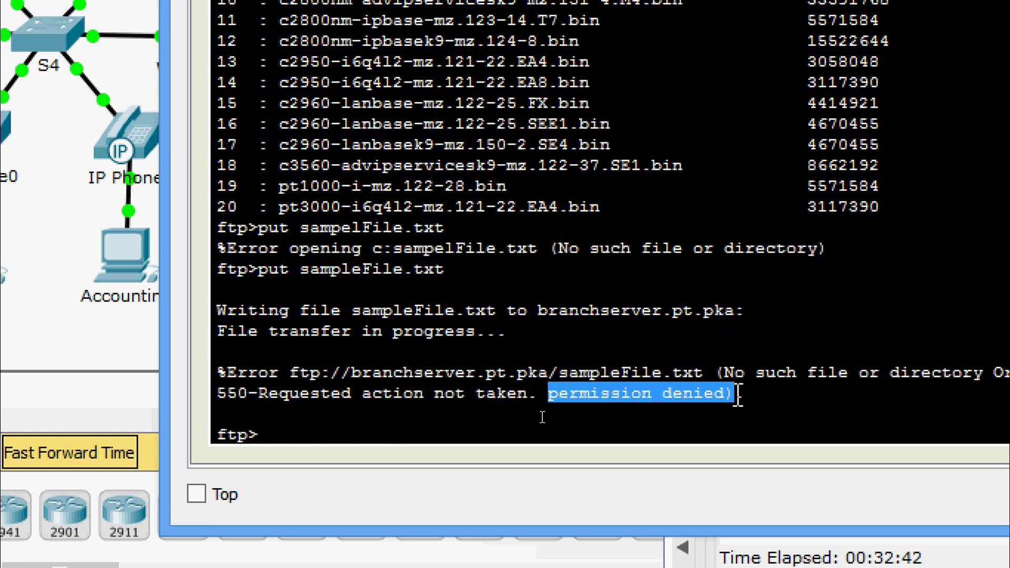
pyautogui.click(775, 394)
pyautogui.press('Return')
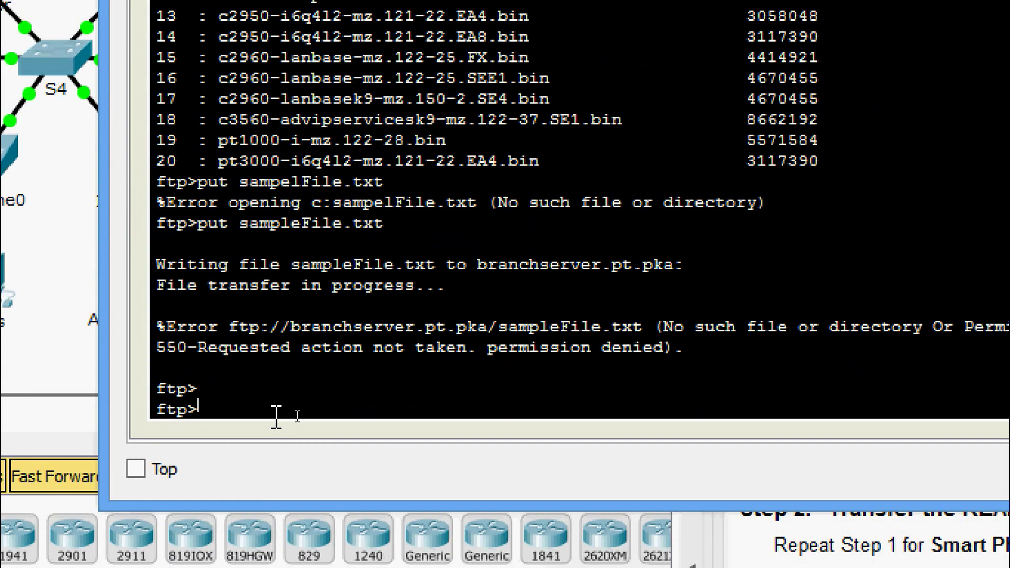
# Quit the FTP session and run dir to confirm README.txt (337 bytes) is stored locally
pyautogui.write('quit')
pyautogui.press('Return')
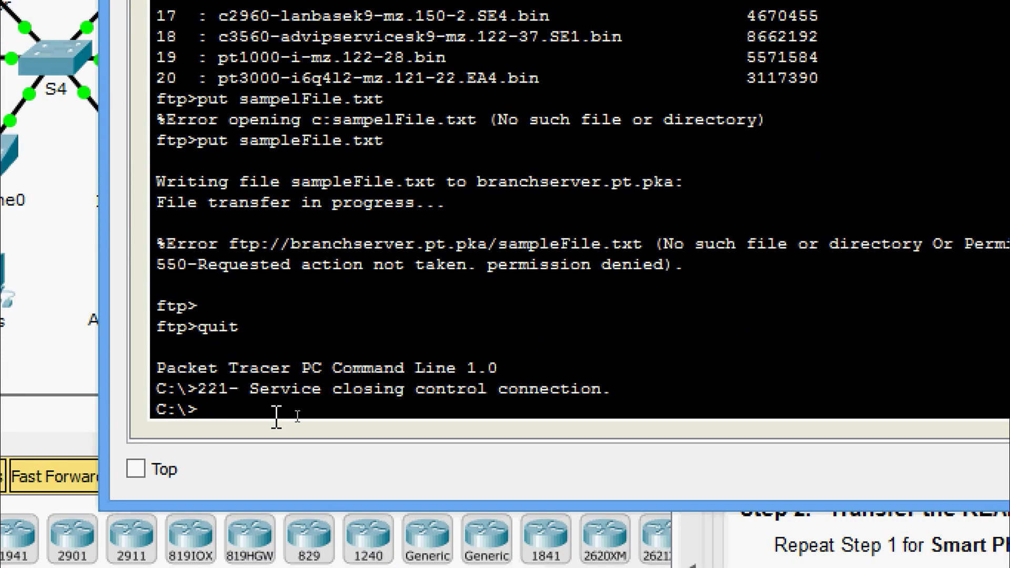
pyautogui.write('dir')
pyautogui.press('Return')
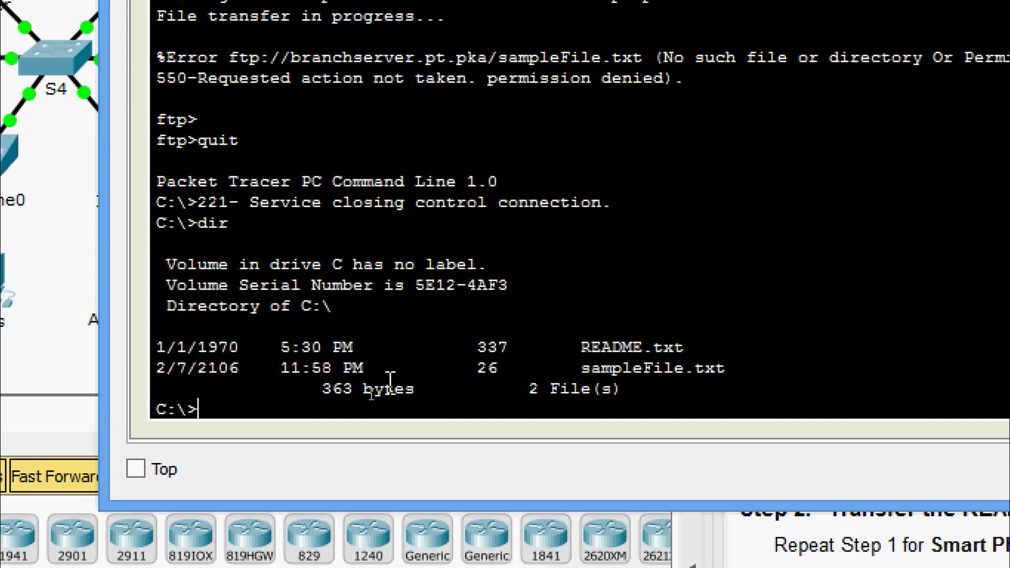
pyautogui.moveTo(568, 347); pyautogui.dragTo(690, 350)
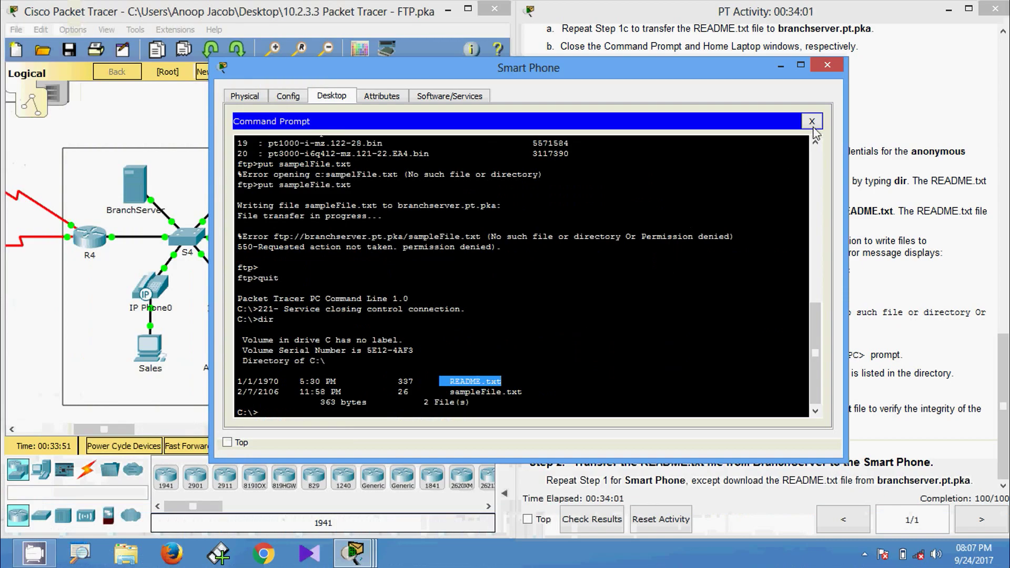
# Close the Command Prompt and open README.txt in the Smart Phone's Text Editor via File > Open
pyautogui.click(812, 121)
pyautogui.moveTo(824, 148); pyautogui.dragTo(828, 189)
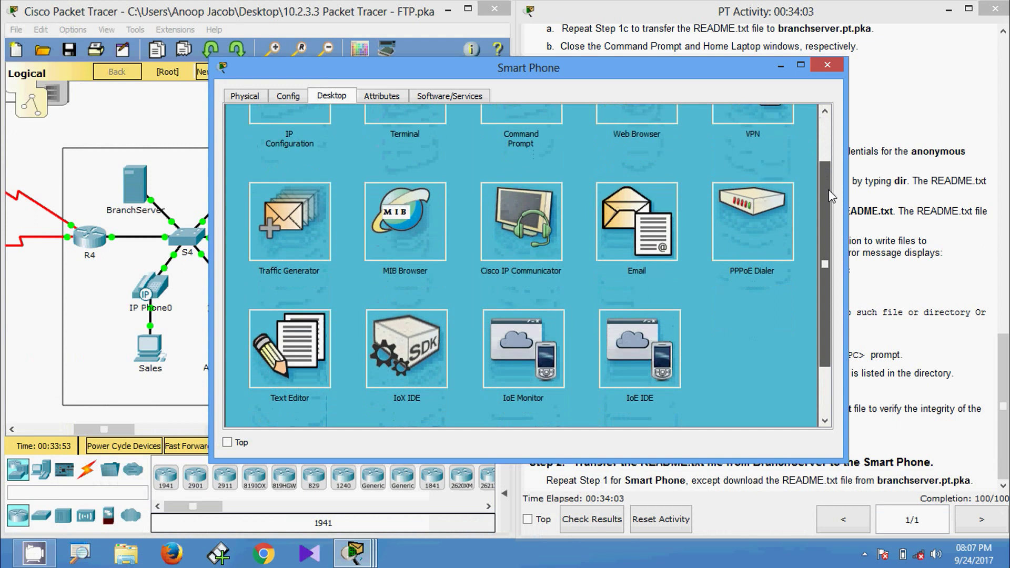
pyautogui.click(313, 361)
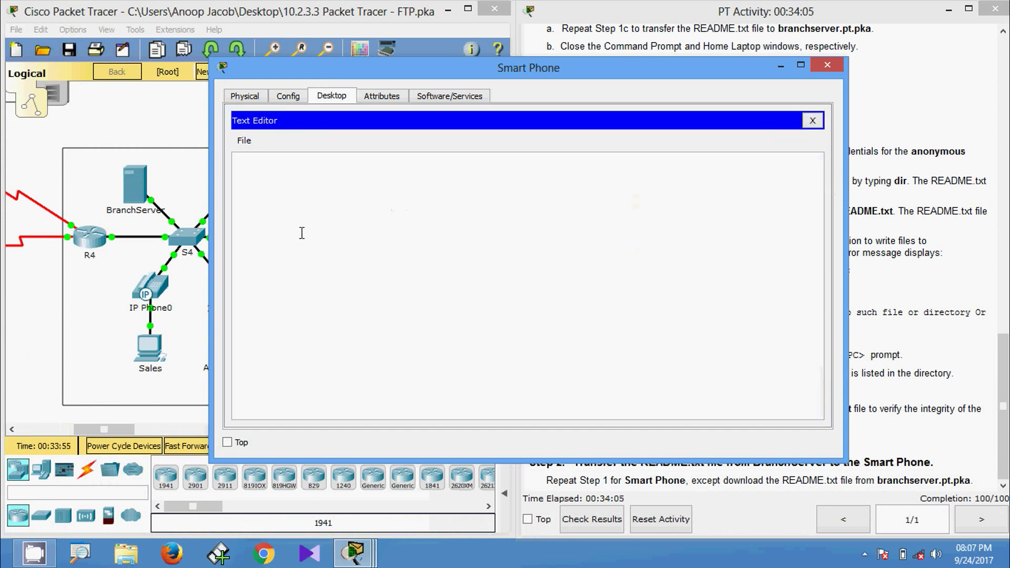
pyautogui.click(244, 141)
pyautogui.click(257, 169)
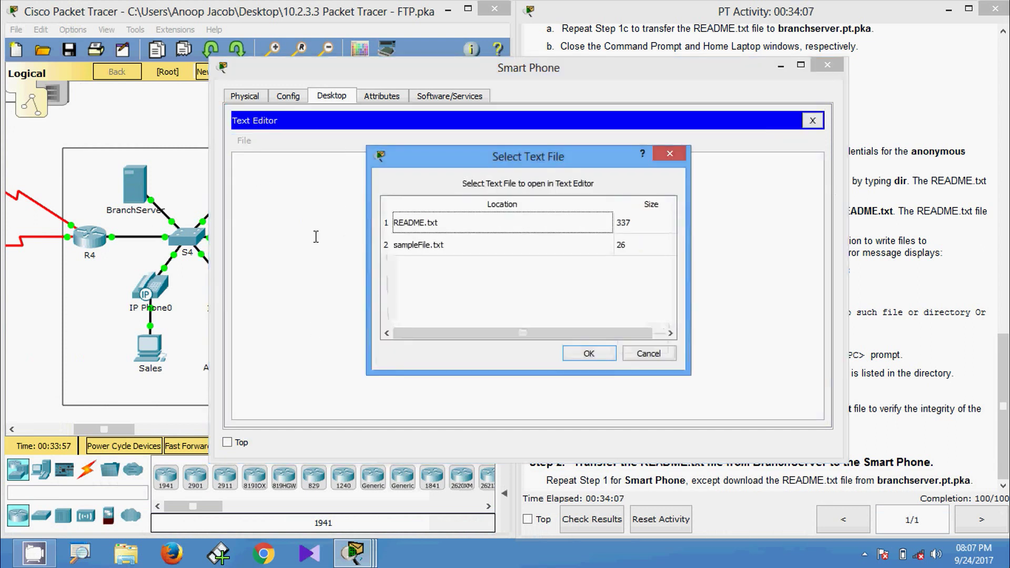
pyautogui.click(436, 223)
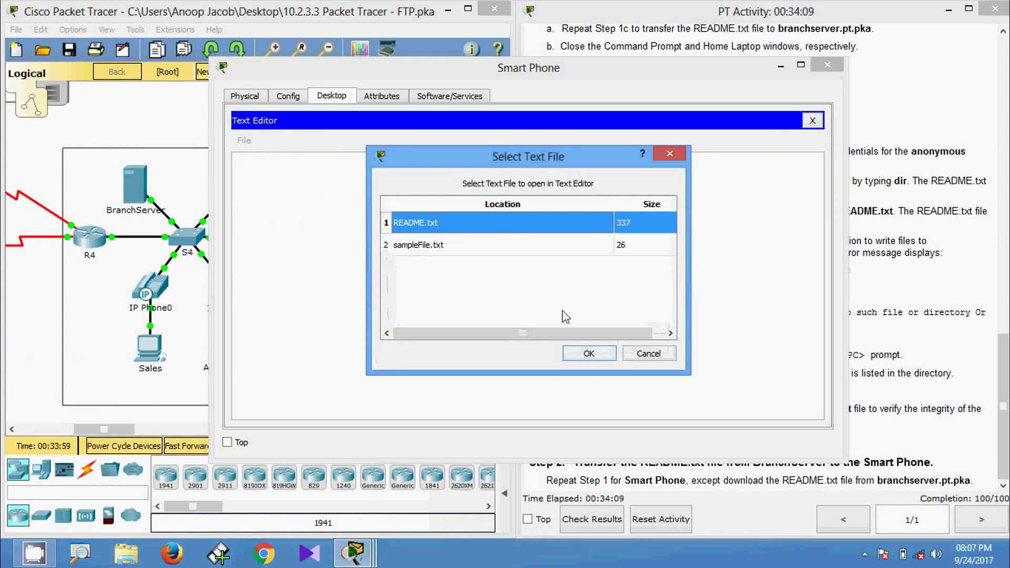
pyautogui.click(578, 354)
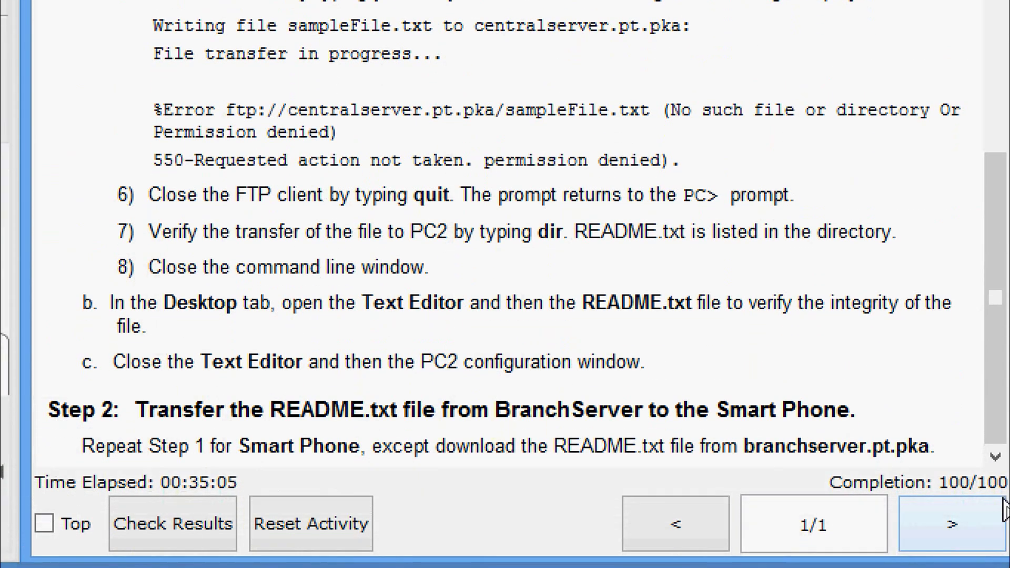
pyautogui.scroll(10, 897, 289)
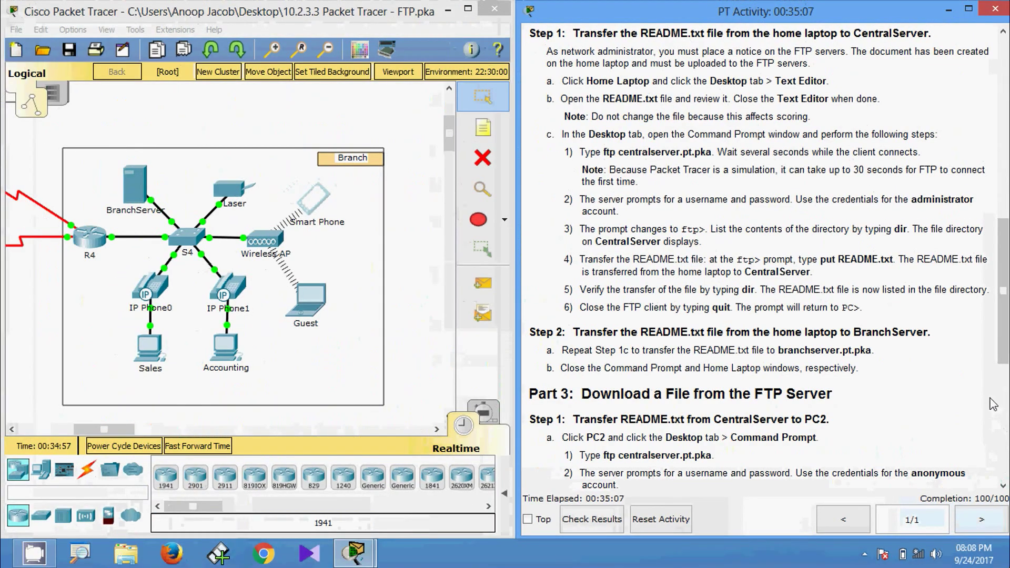
pyautogui.scroll(15, 956, 164)
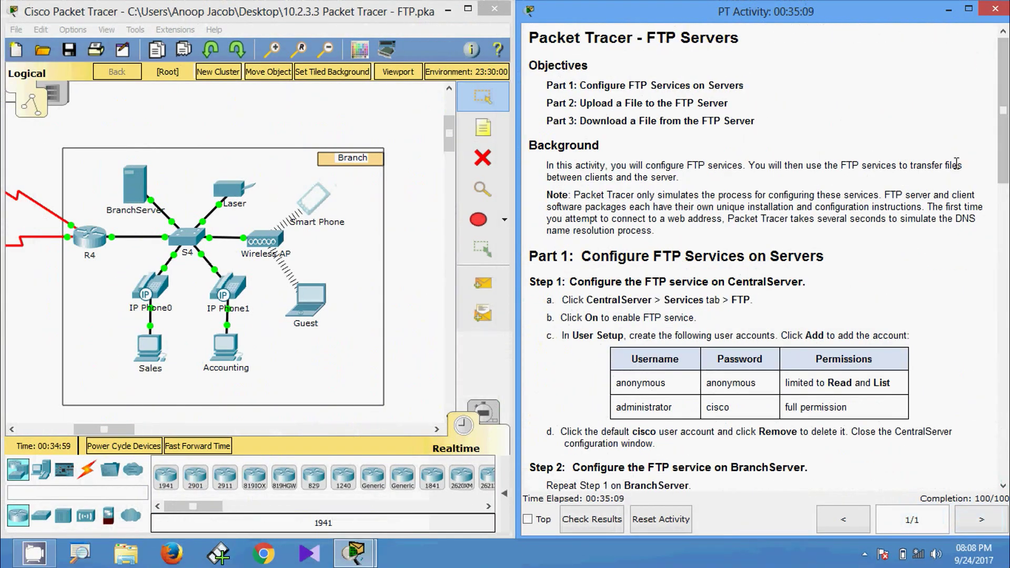